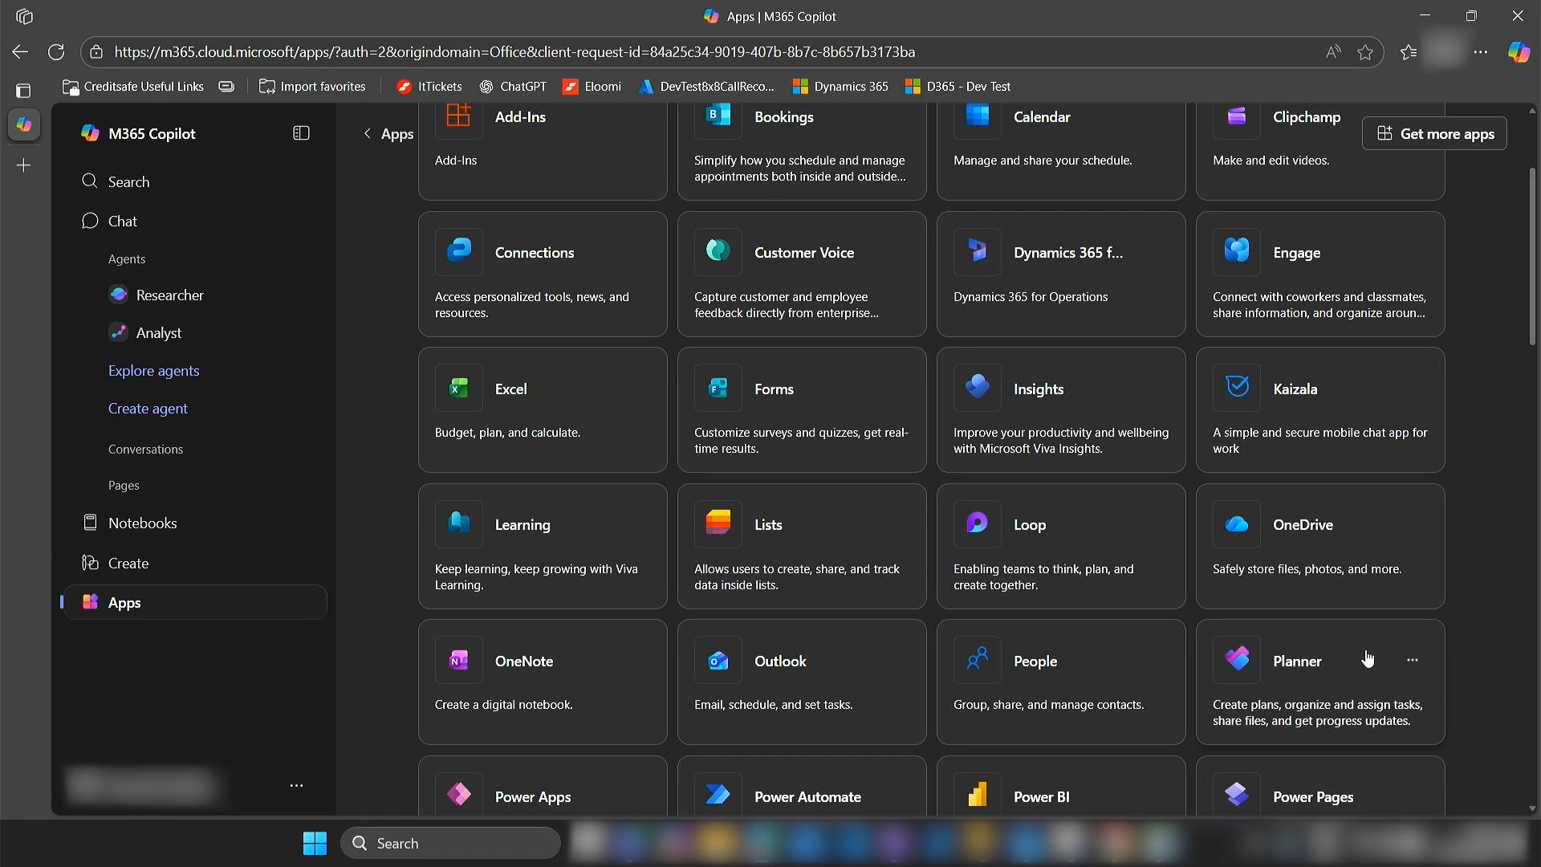
# Open Planner and start a new plan from the Project Management template.
pyautogui.click(1272, 682)
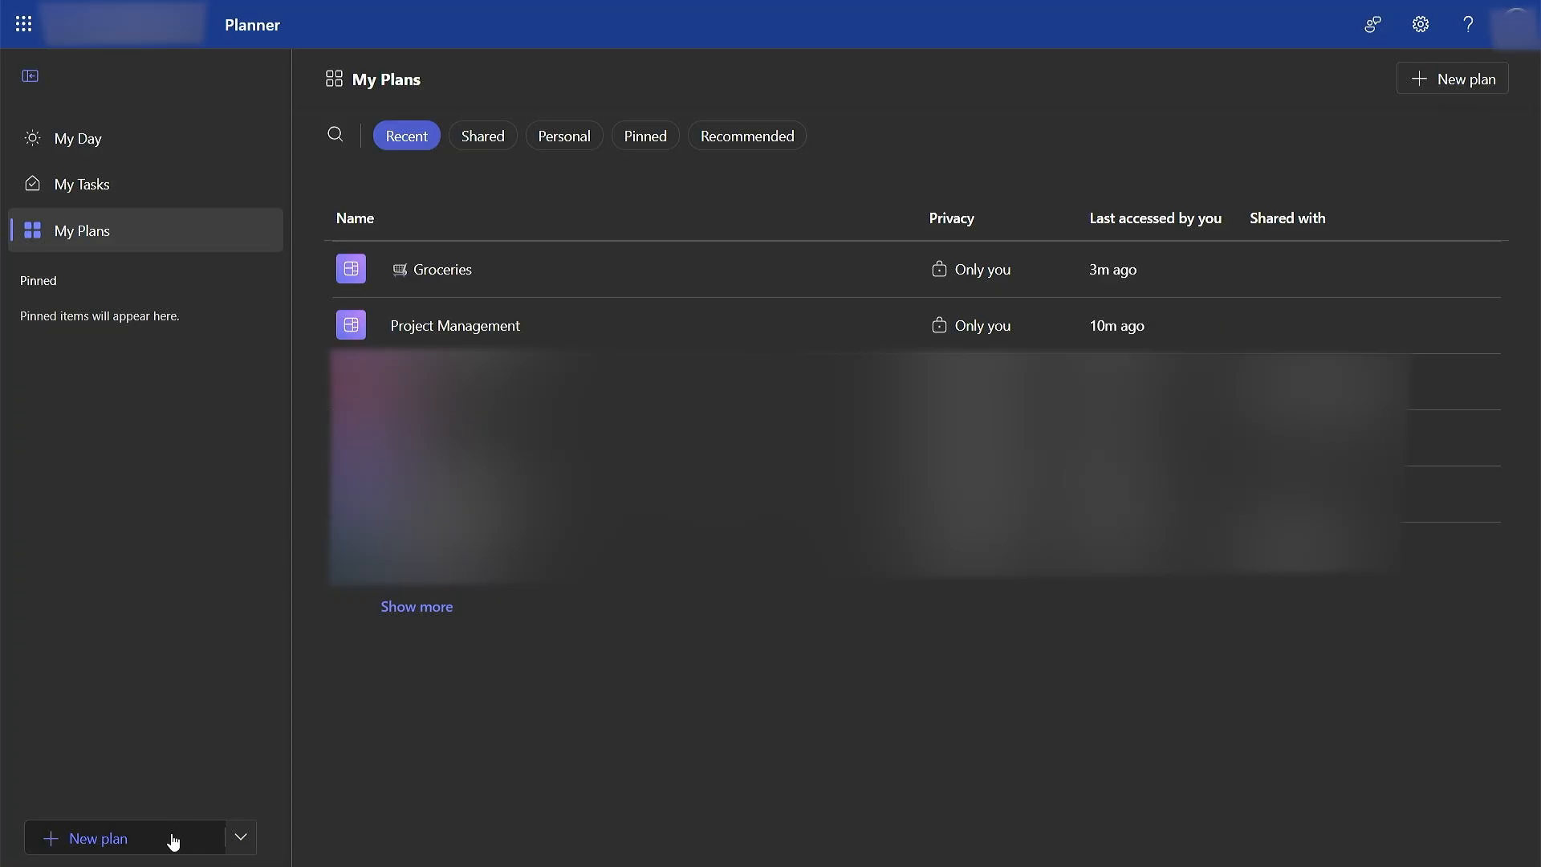
pyautogui.click(1469, 85)
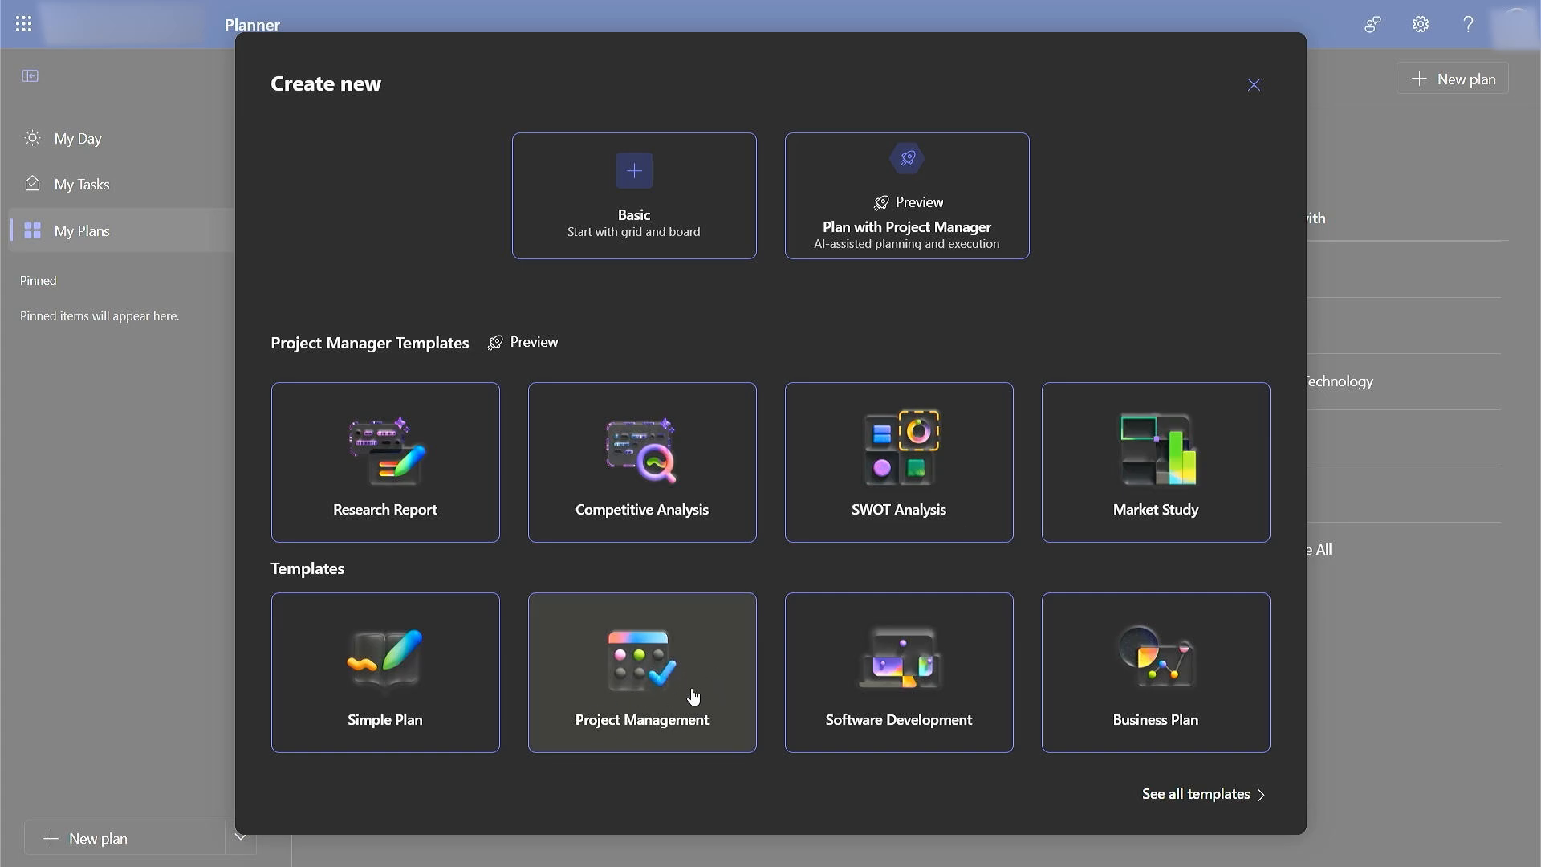
pyautogui.click(648, 701)
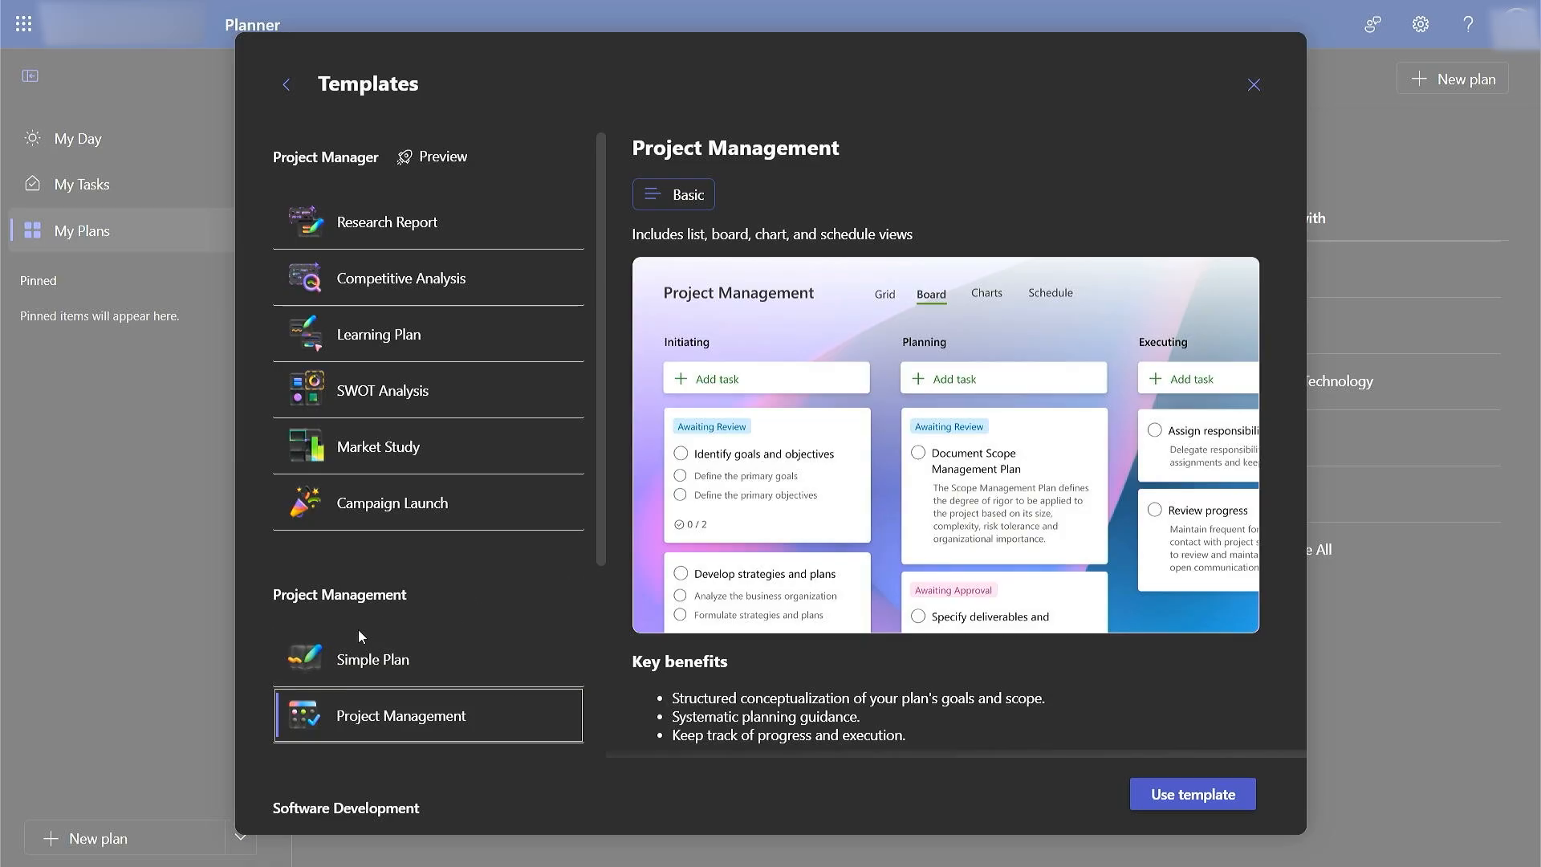
pyautogui.click(411, 663)
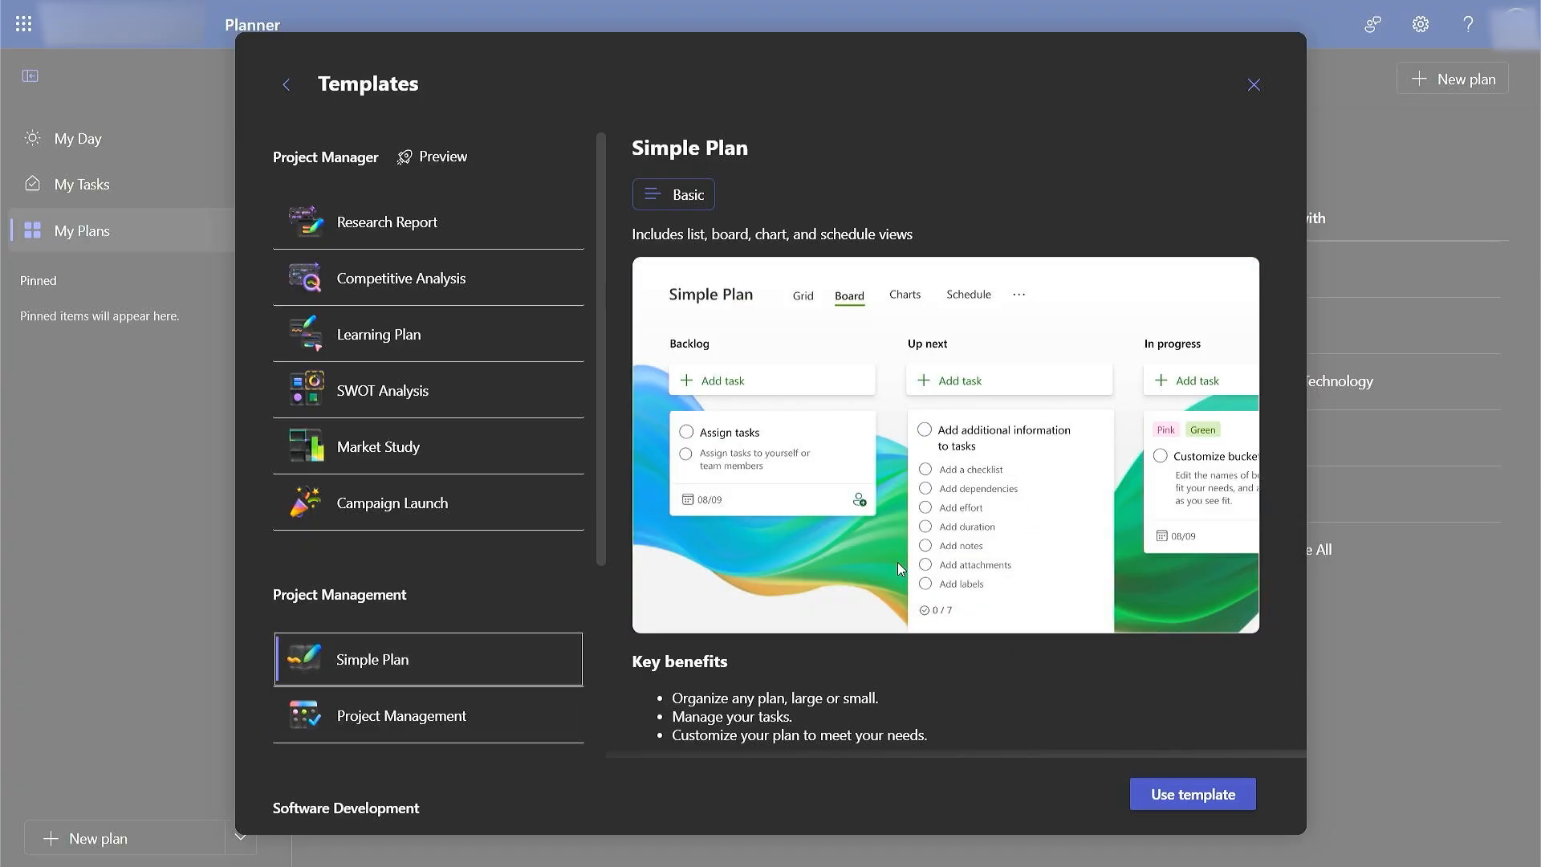
pyautogui.click(495, 732)
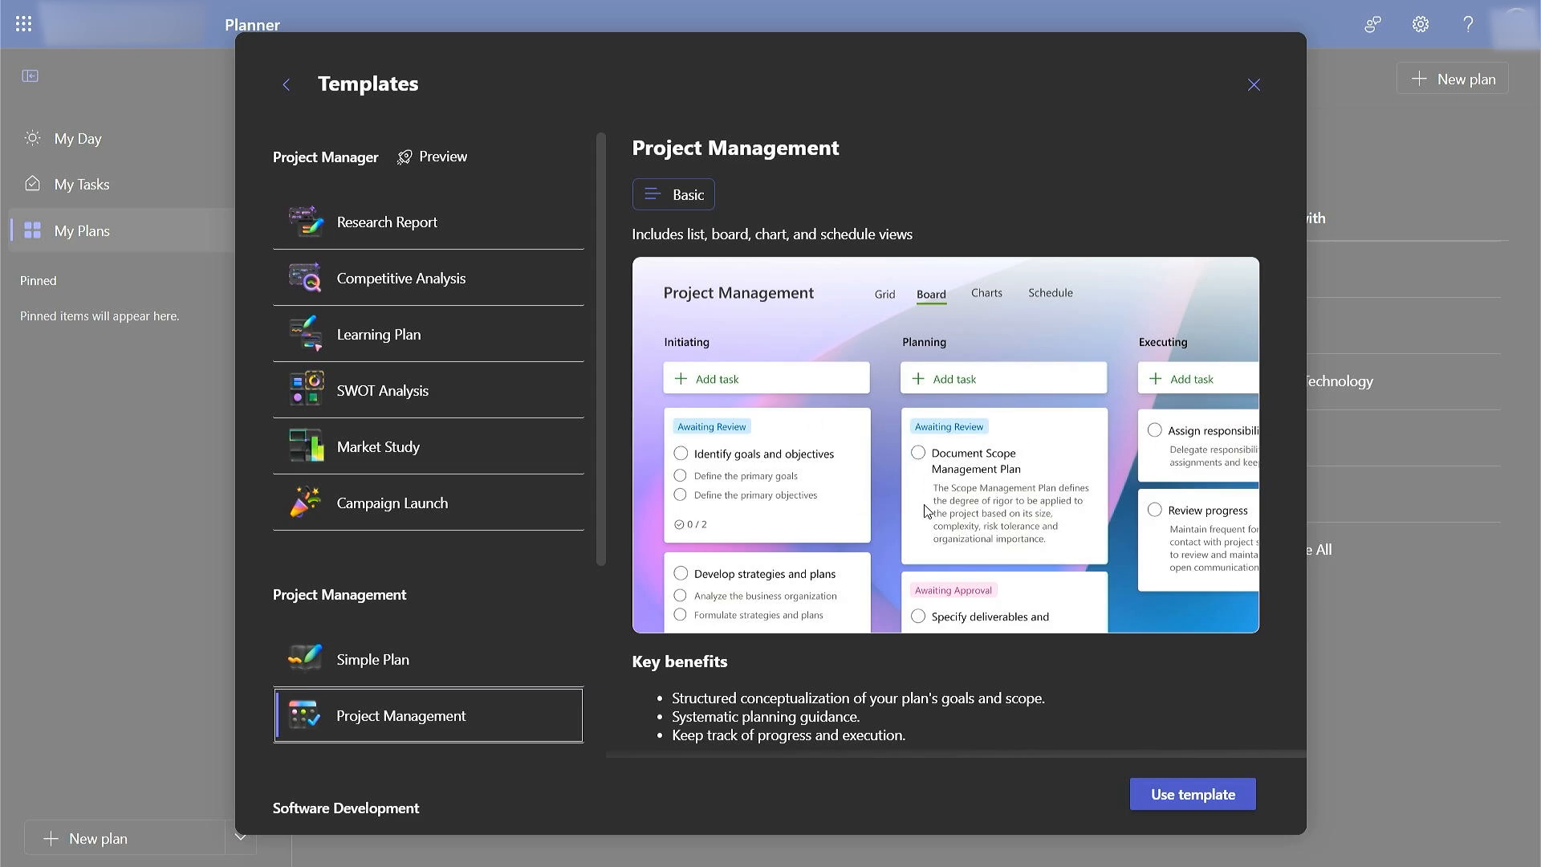
pyautogui.click(1210, 796)
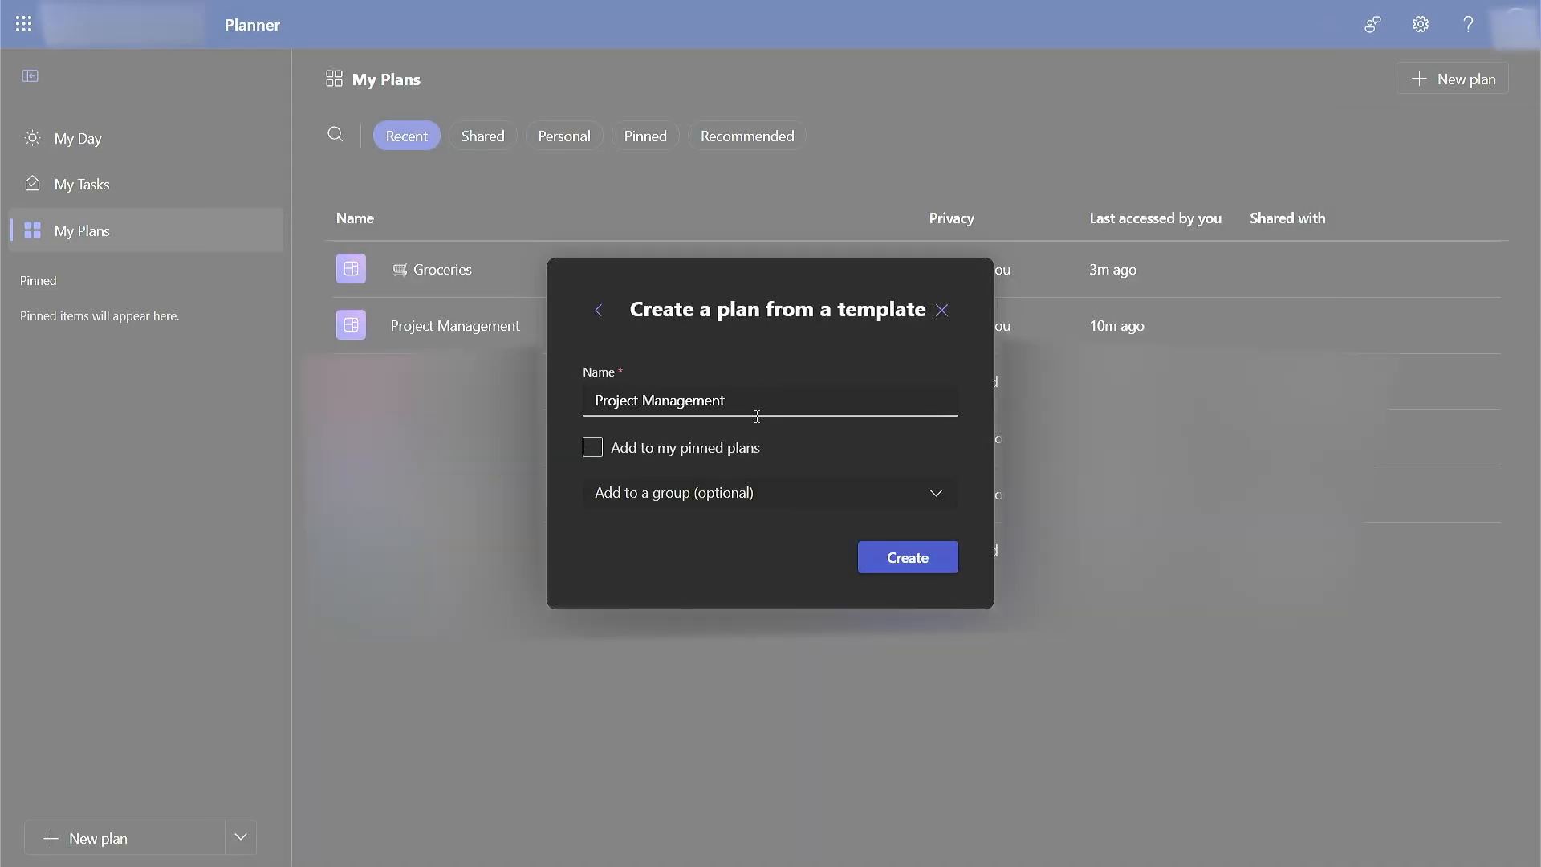
# Name the new plan Project Test and create it.
pyautogui.moveTo(759, 405); pyautogui.dragTo(610, 402)
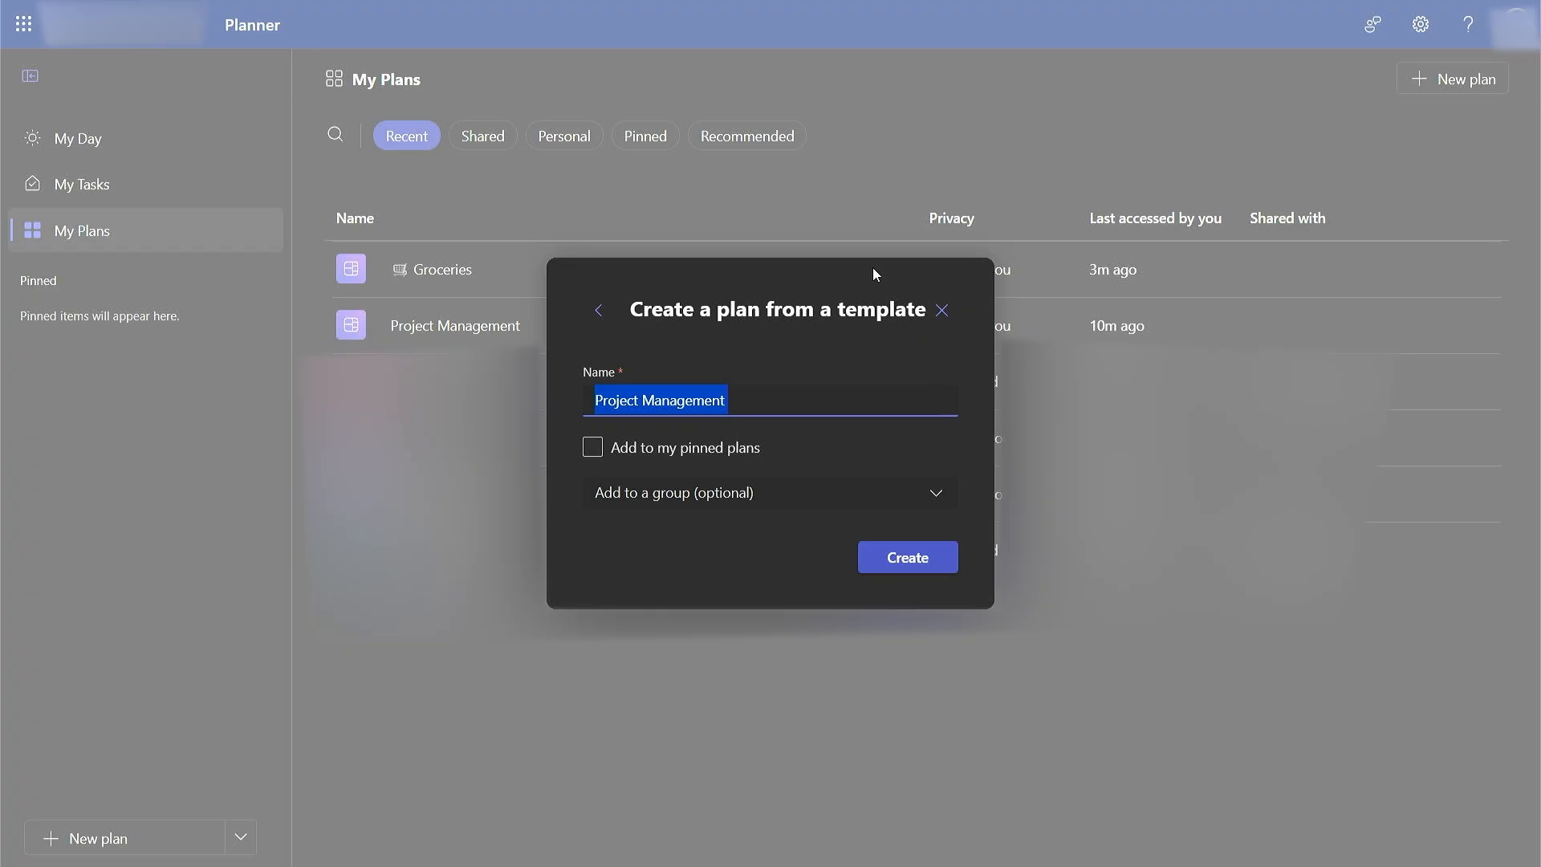
pyautogui.write('Project Te')
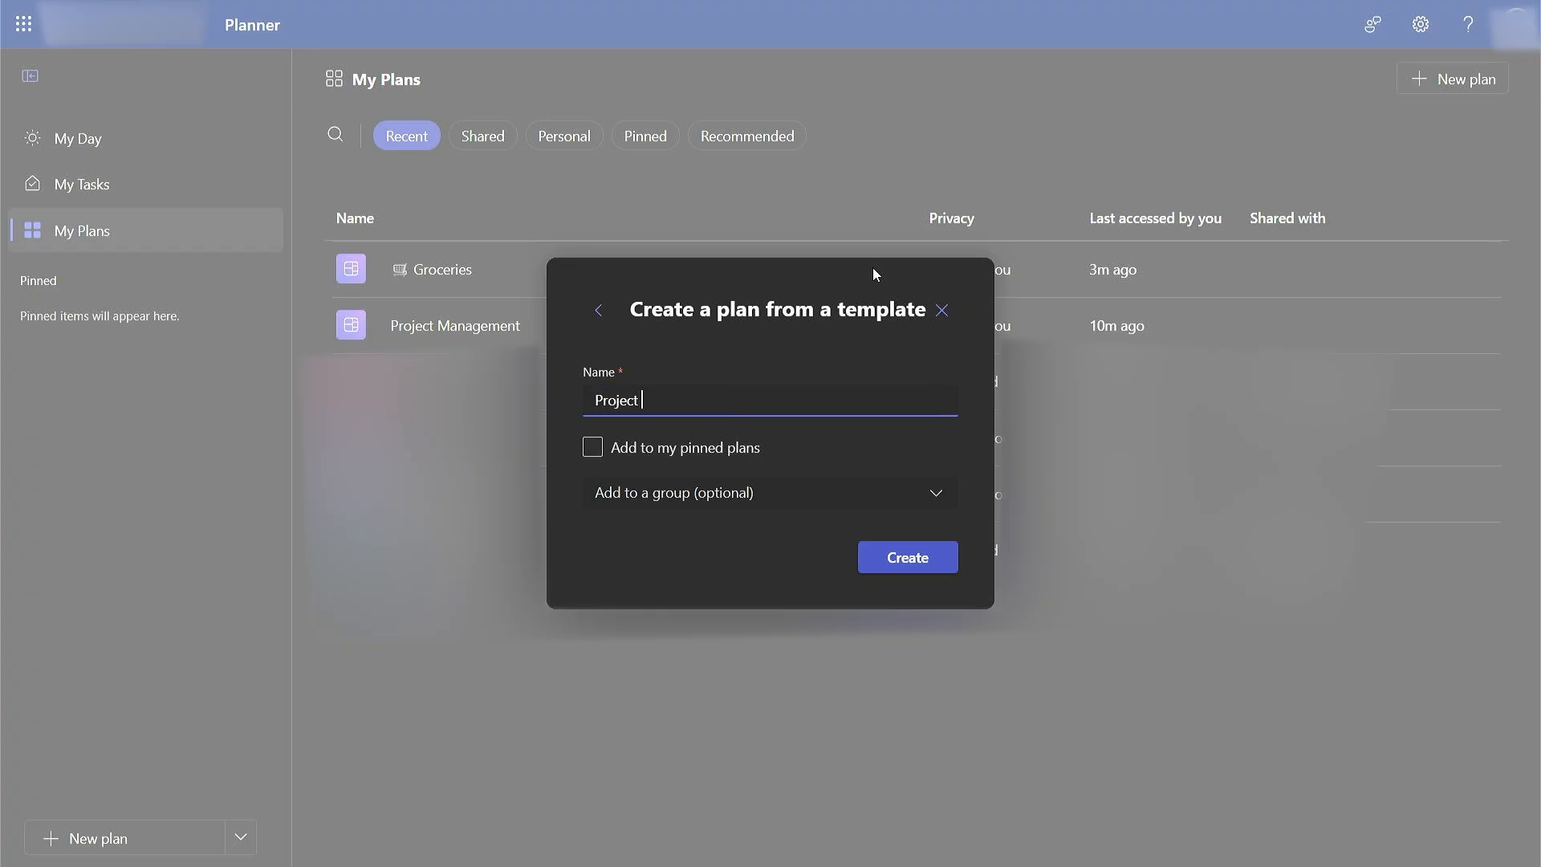
pyautogui.write('st')
pyautogui.click(931, 562)
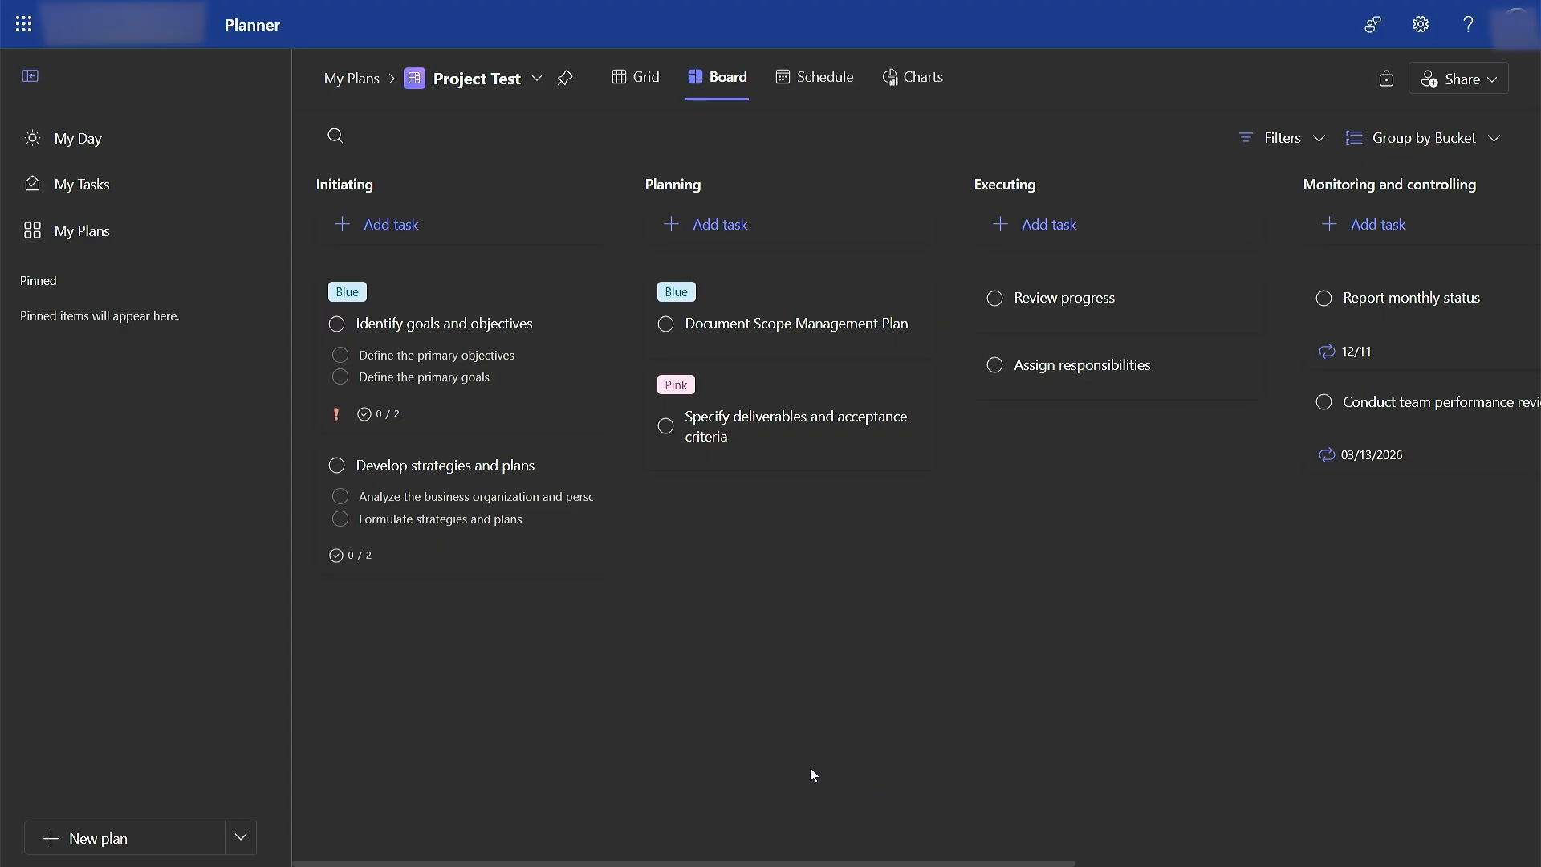
# Look through the plan's Grid, Schedule and Charts views and return to the Board view.
pyautogui.moveTo(581, 471)
pyautogui.moveTo(482, 467)
pyautogui.click(640, 83)
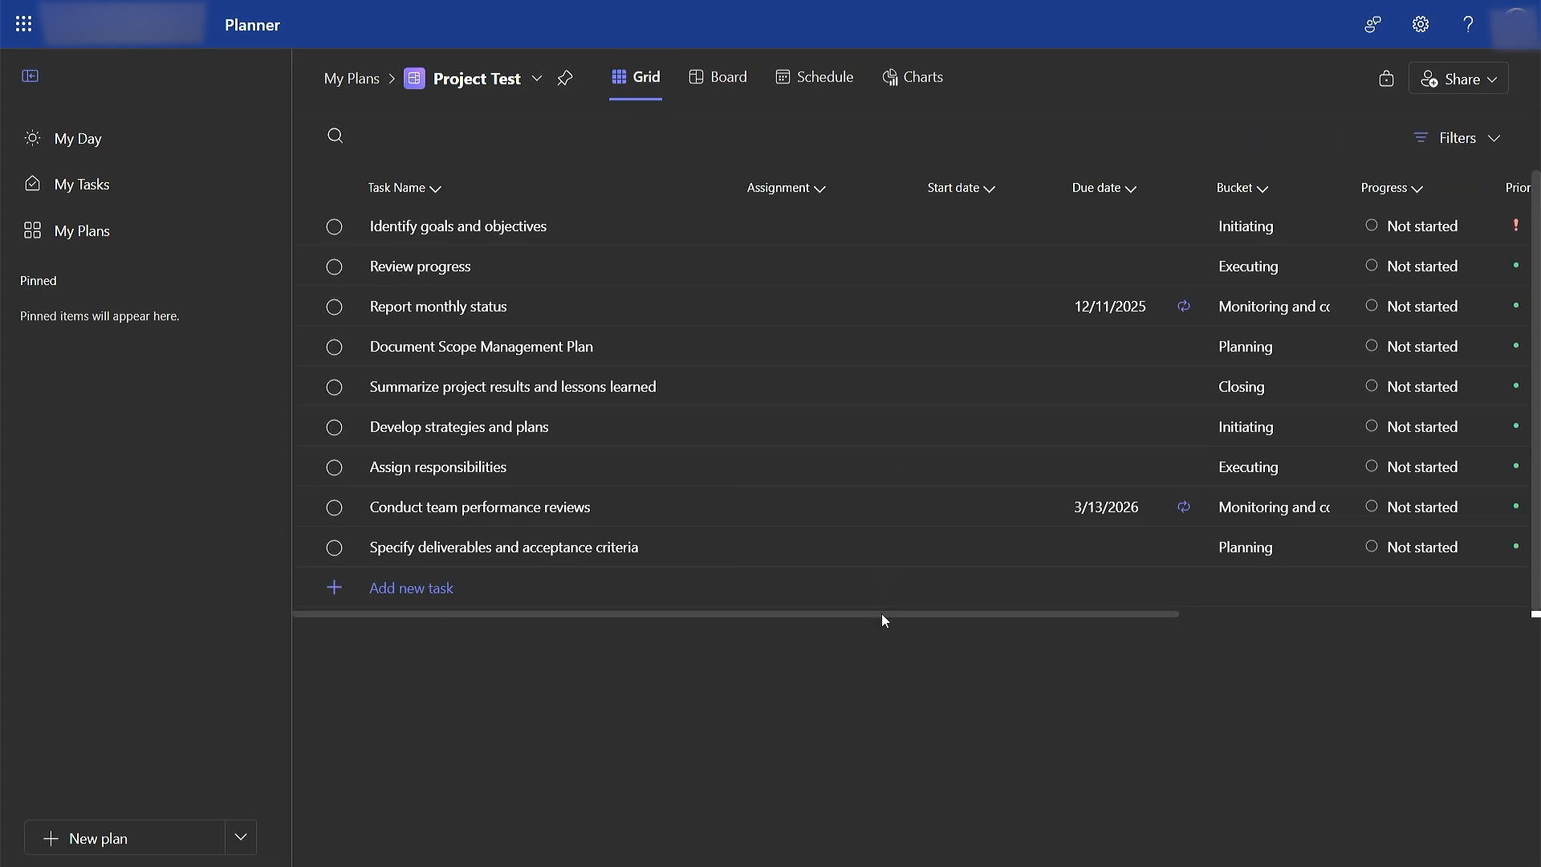
pyautogui.moveTo(881, 614)
pyautogui.mouseDown()
pyautogui.moveTo(1077, 604)
pyautogui.moveTo(853, 617)
pyautogui.mouseUp()
pyautogui.click(795, 81)
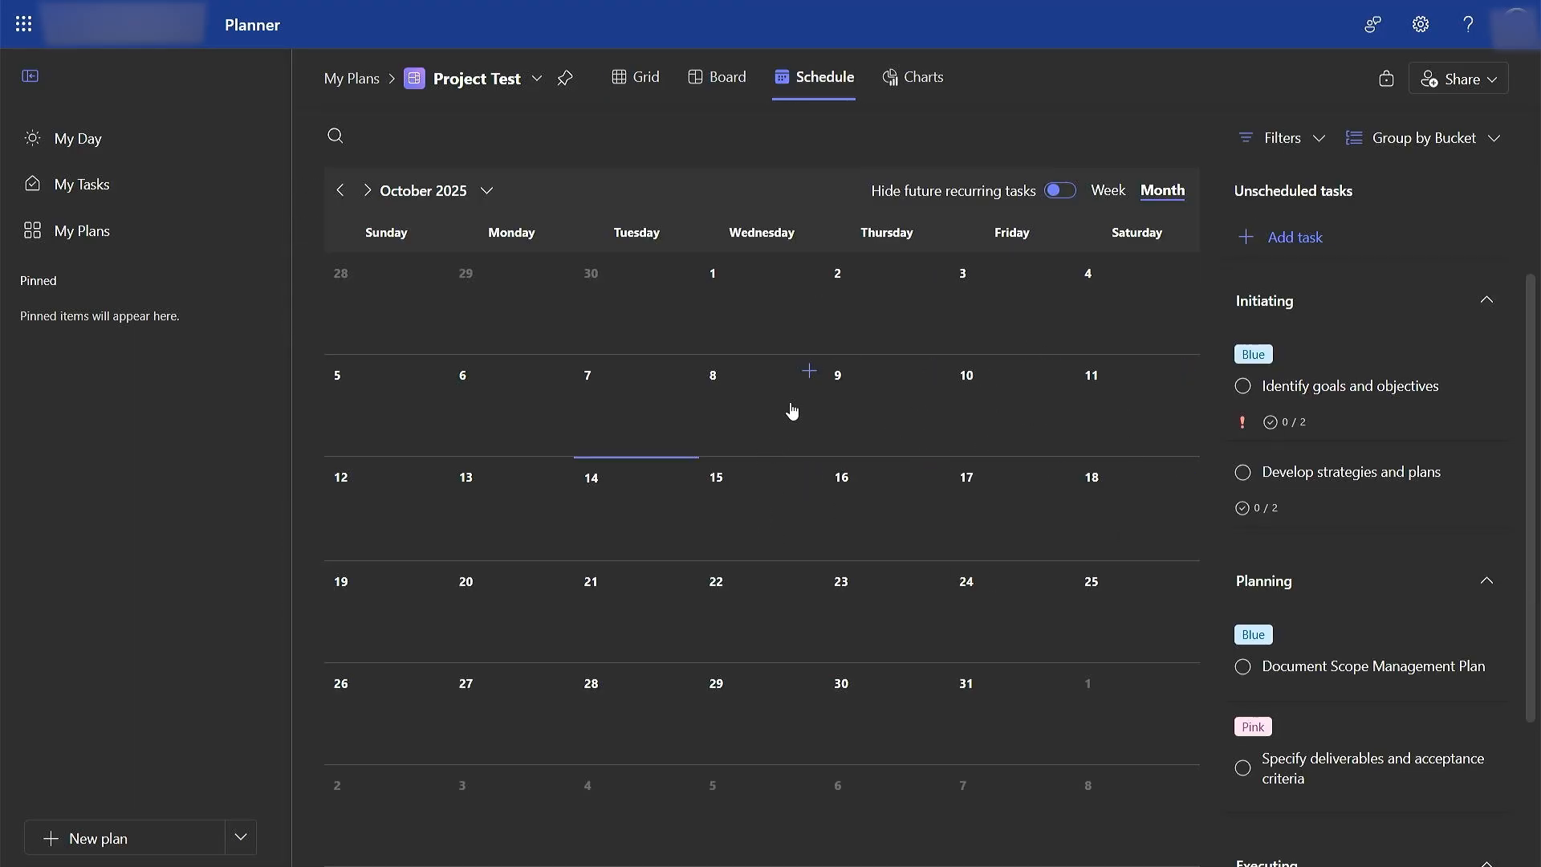
pyautogui.click(931, 80)
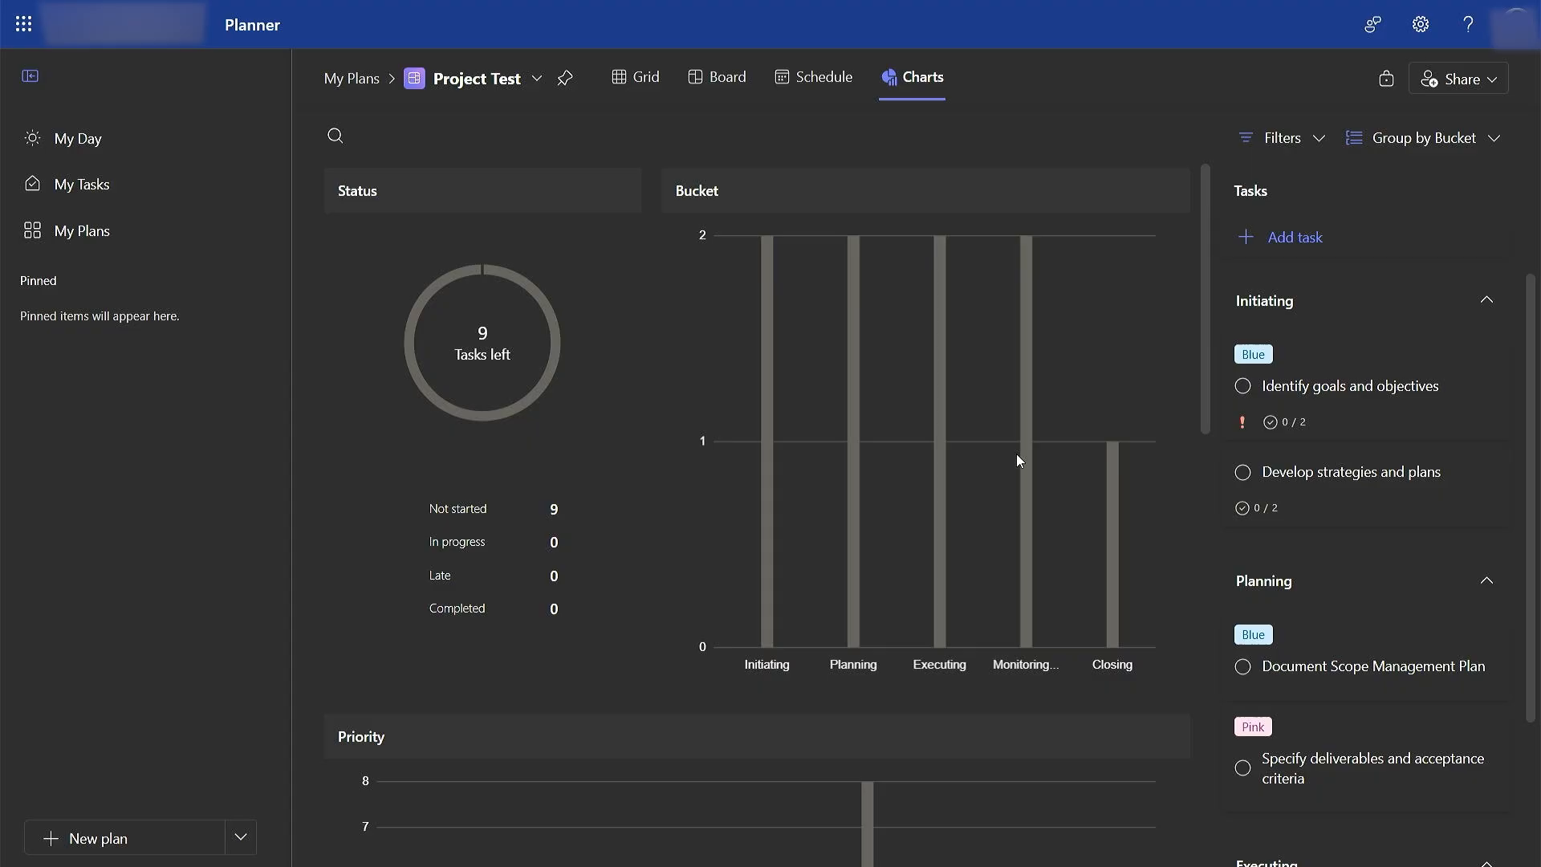
pyautogui.click(717, 77)
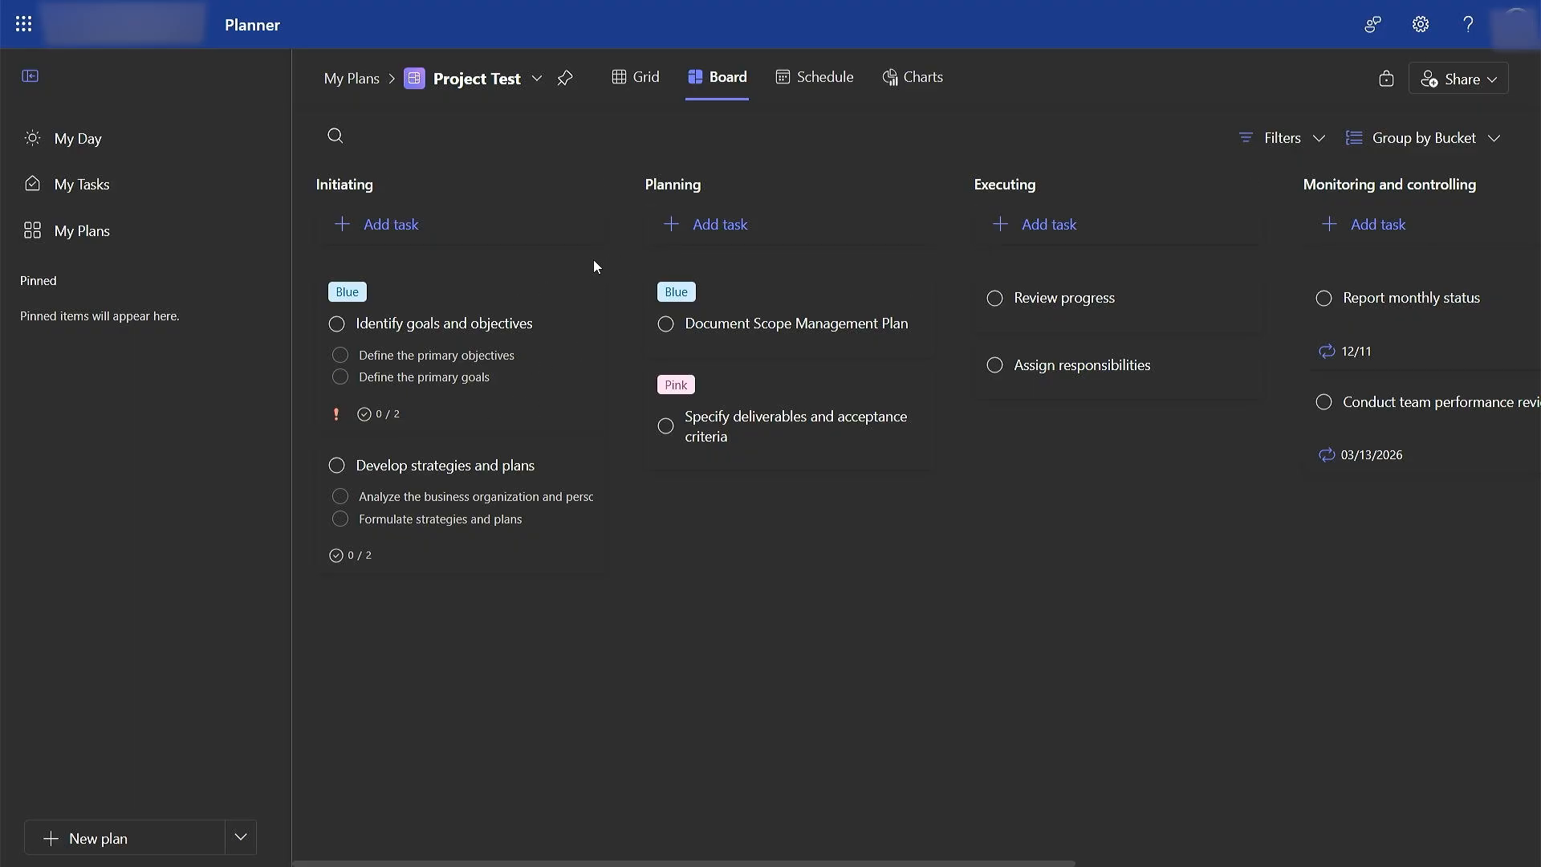
# Check which options are available for the Initiating bucket without applying any.
pyautogui.click(594, 187)
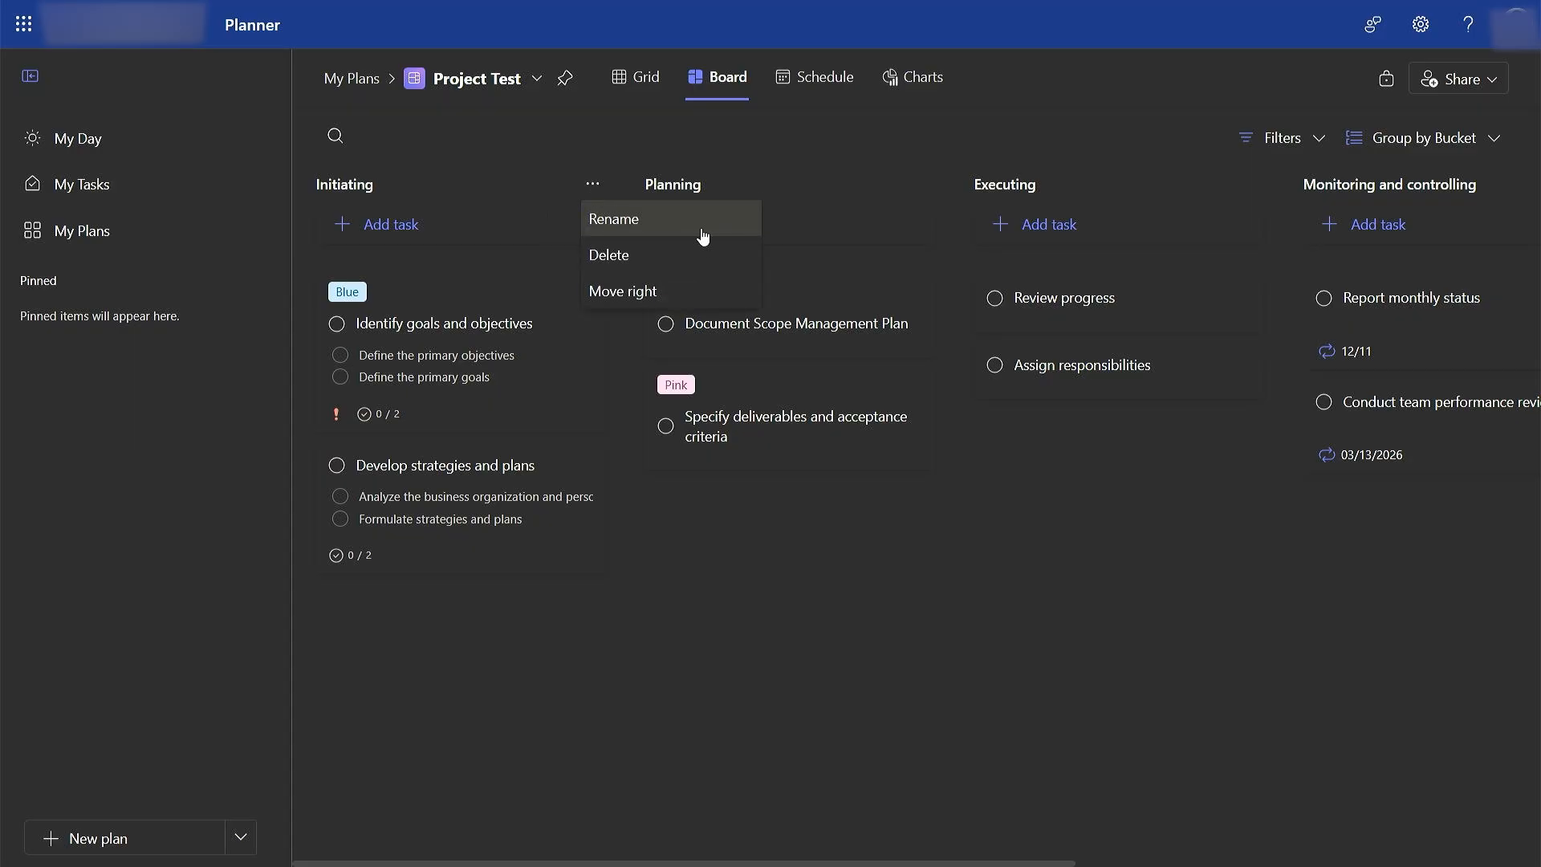
pyautogui.click(763, 629)
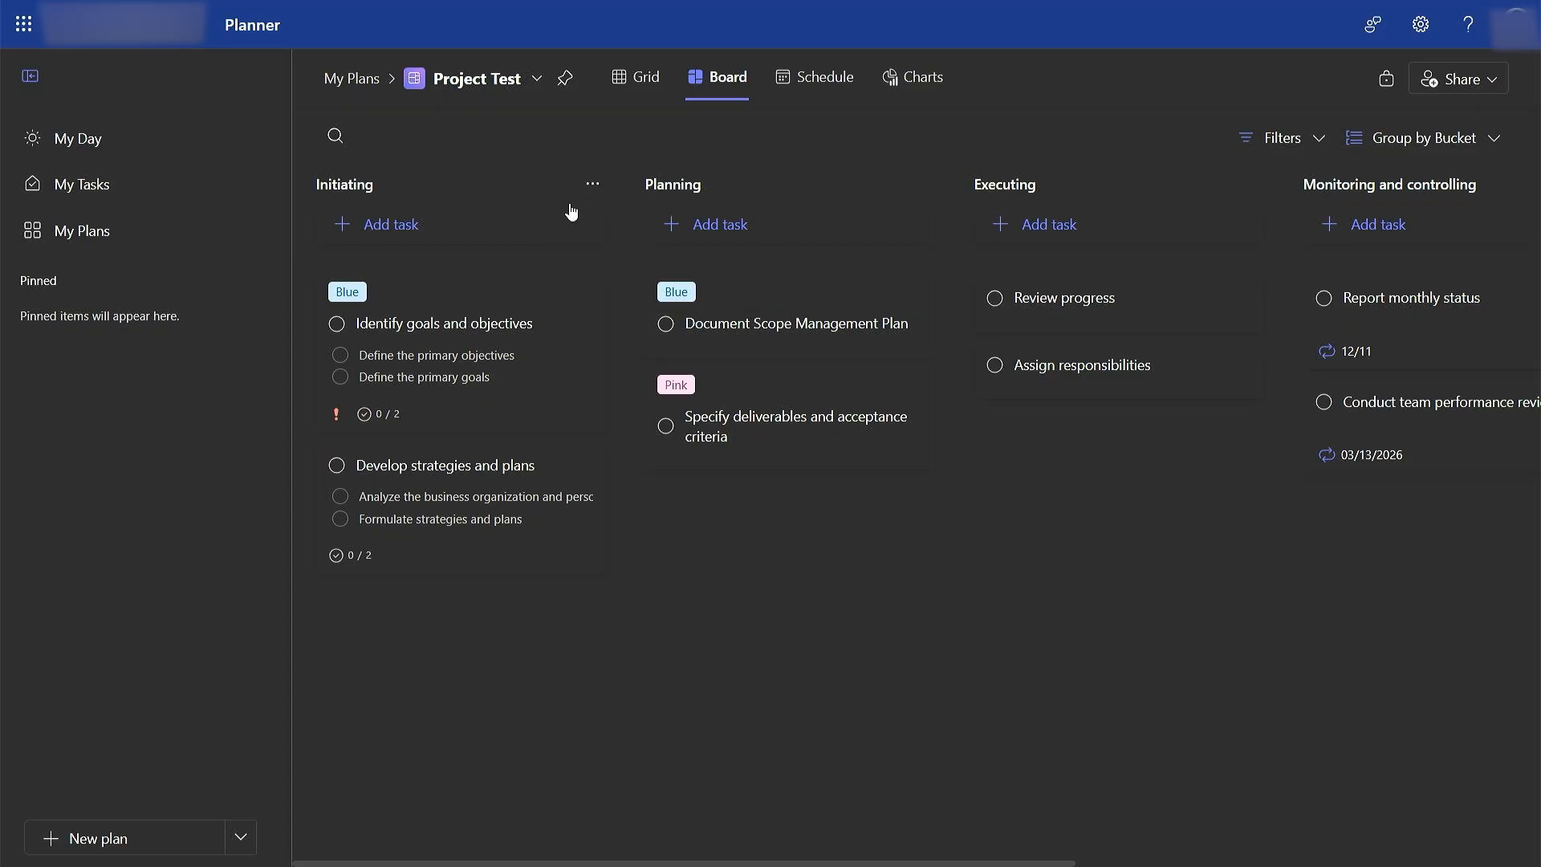
pyautogui.moveTo(450, 190); pyautogui.dragTo(492, 189)
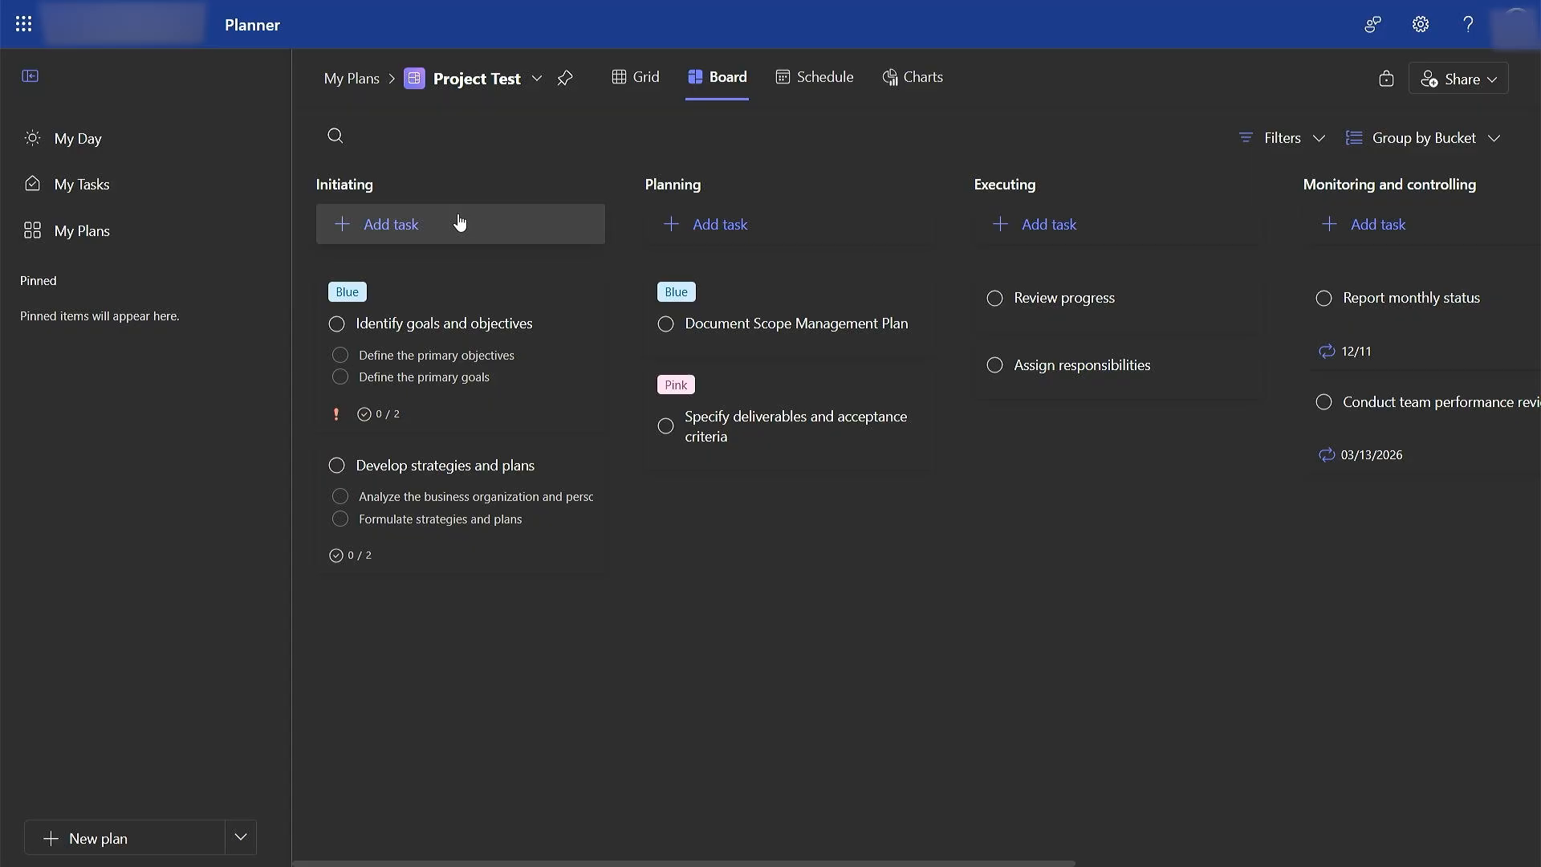
# Start a new task in the Initiating bucket and name it Project Planning.
pyautogui.click(413, 240)
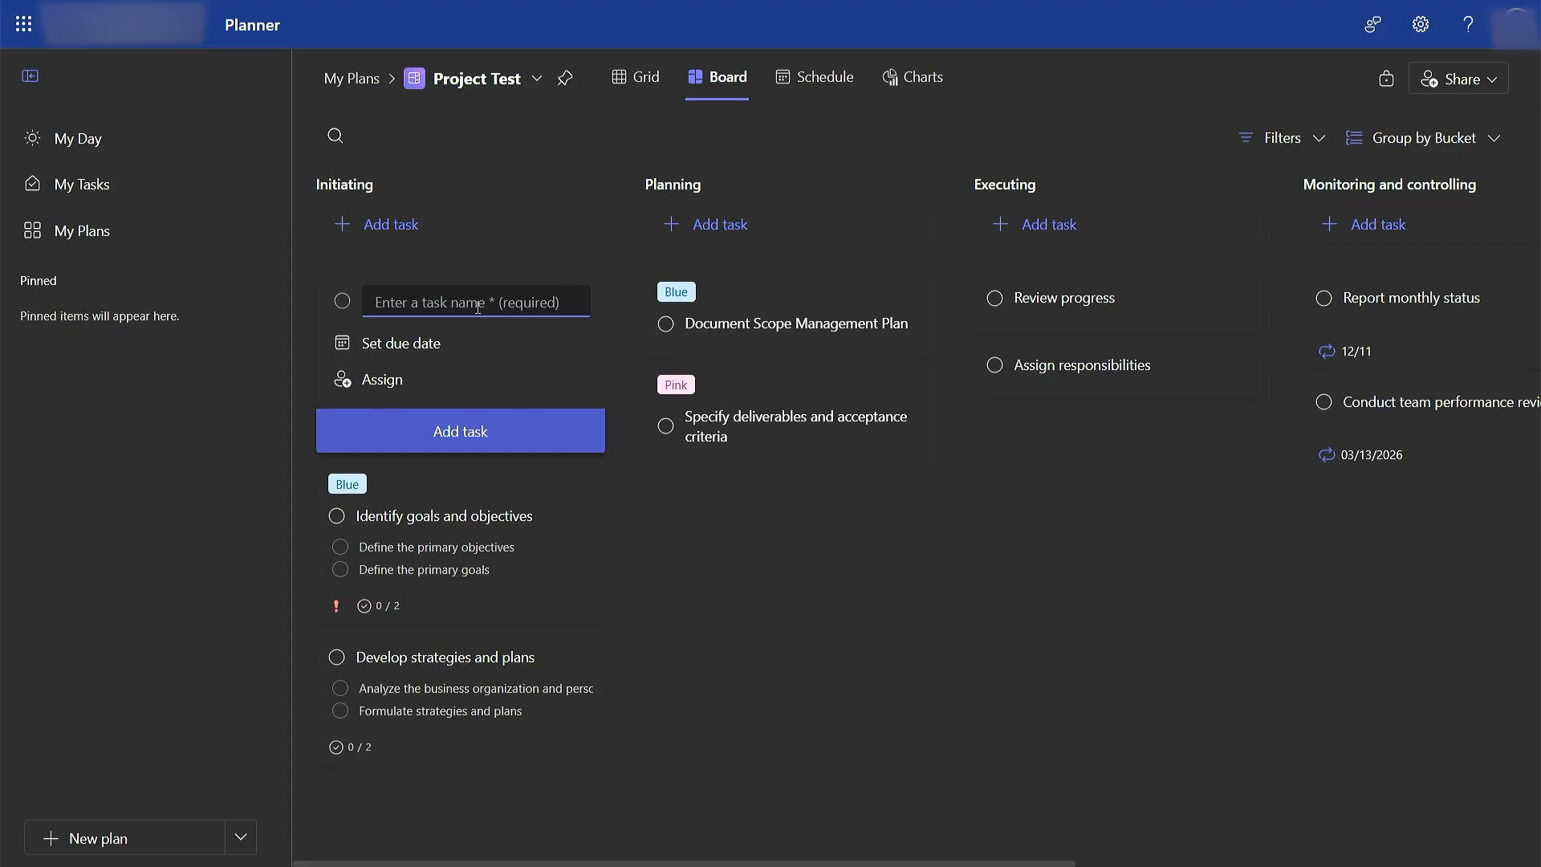
pyautogui.write('Proect')
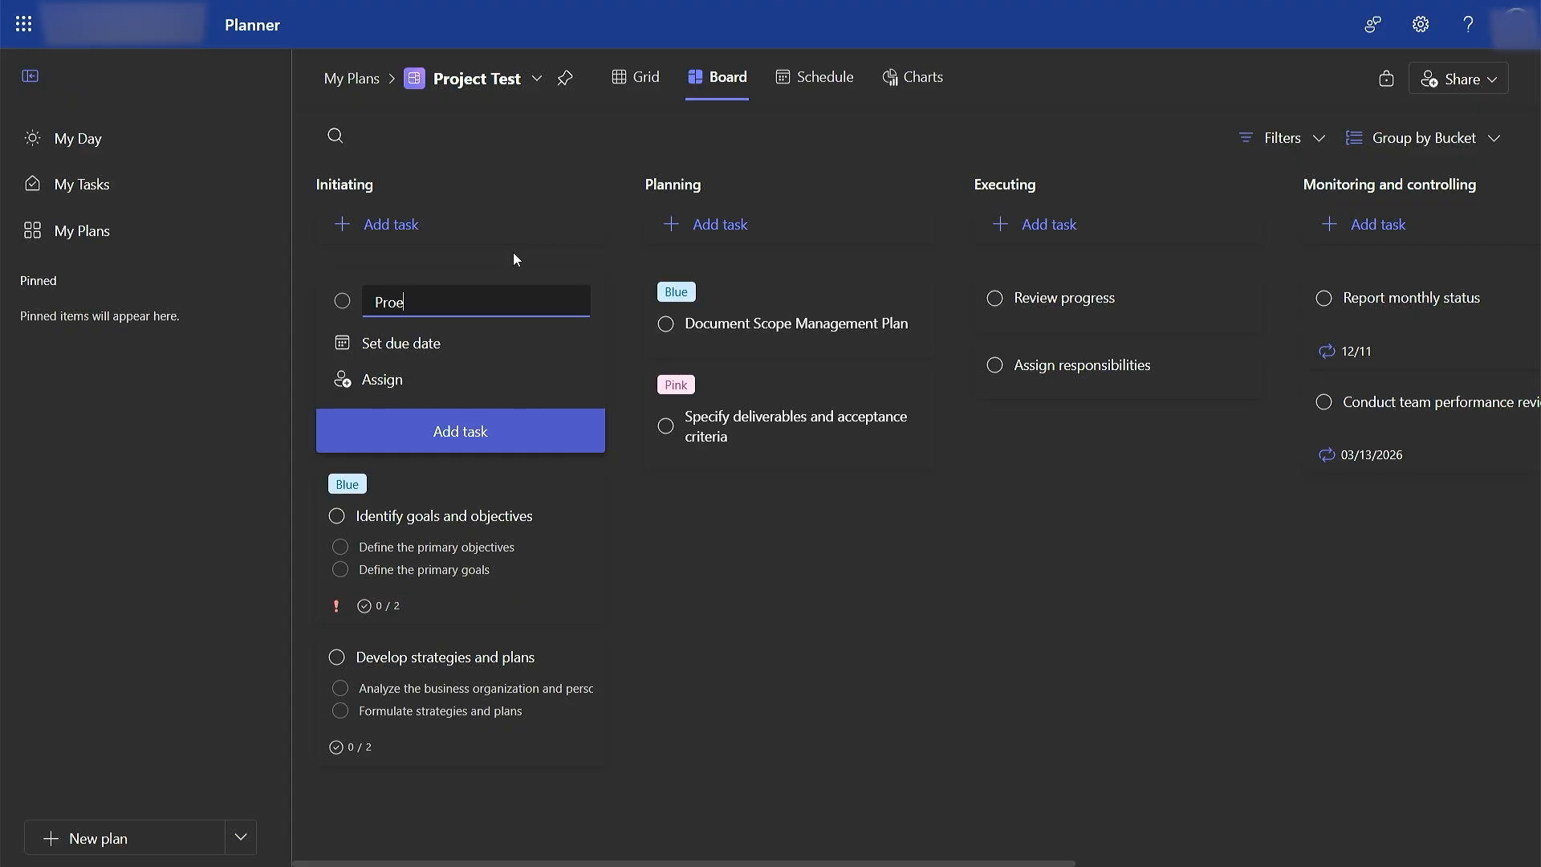
pyautogui.press('BackSpace')
pyautogui.press('BackSpace')
pyautogui.press('BackSpace')
pyautogui.press('BackSpace')
pyautogui.write('ject Planning')
# Give the new task a due date of October 17, 2025, leave it unassigned, and add it to the bucket.
pyautogui.click(413, 345)
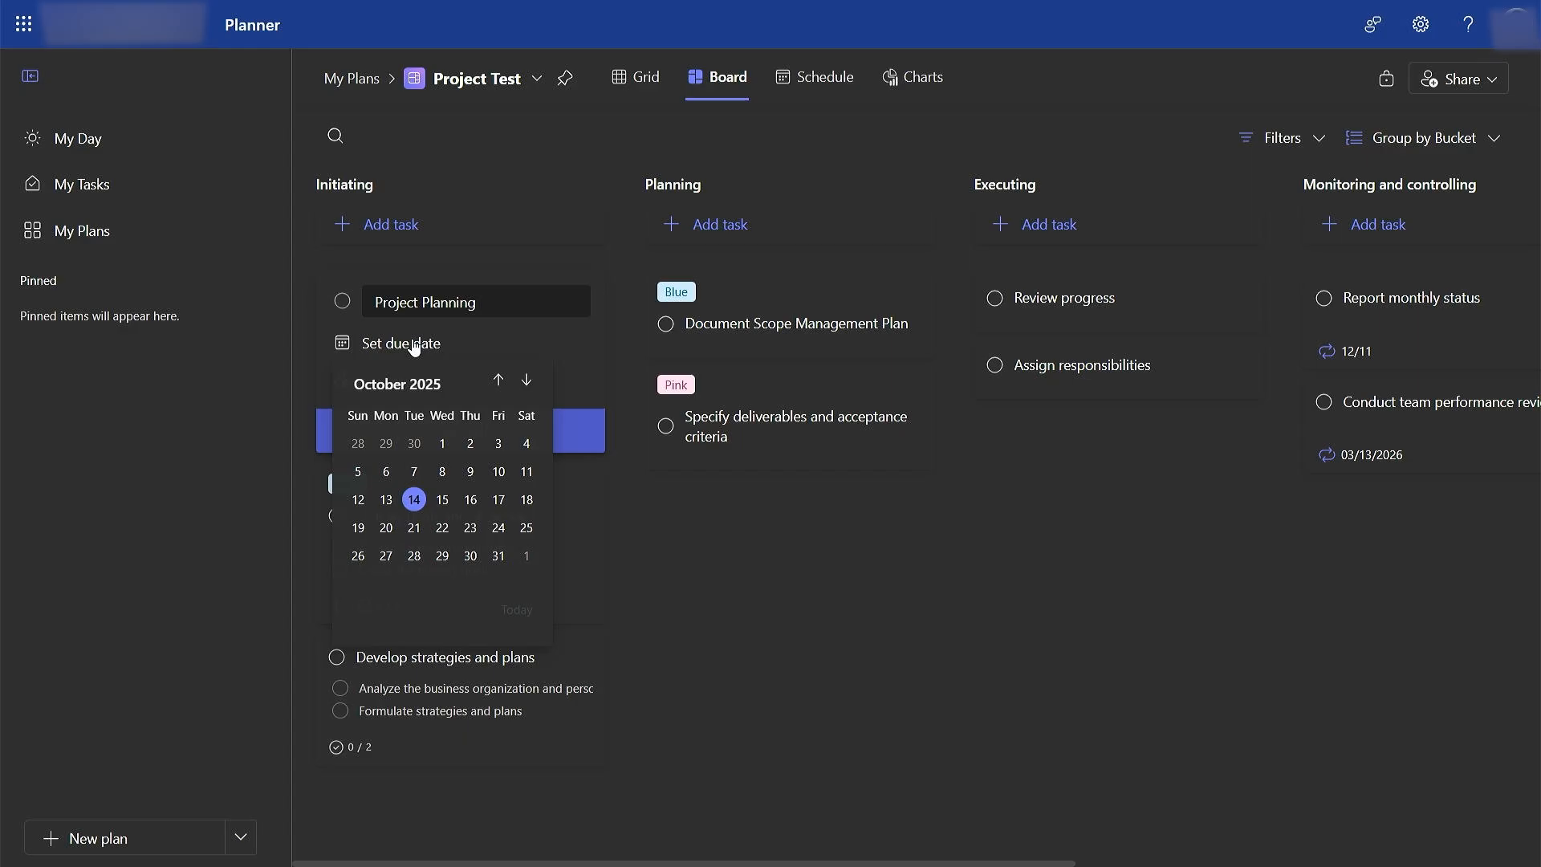
pyautogui.click(497, 501)
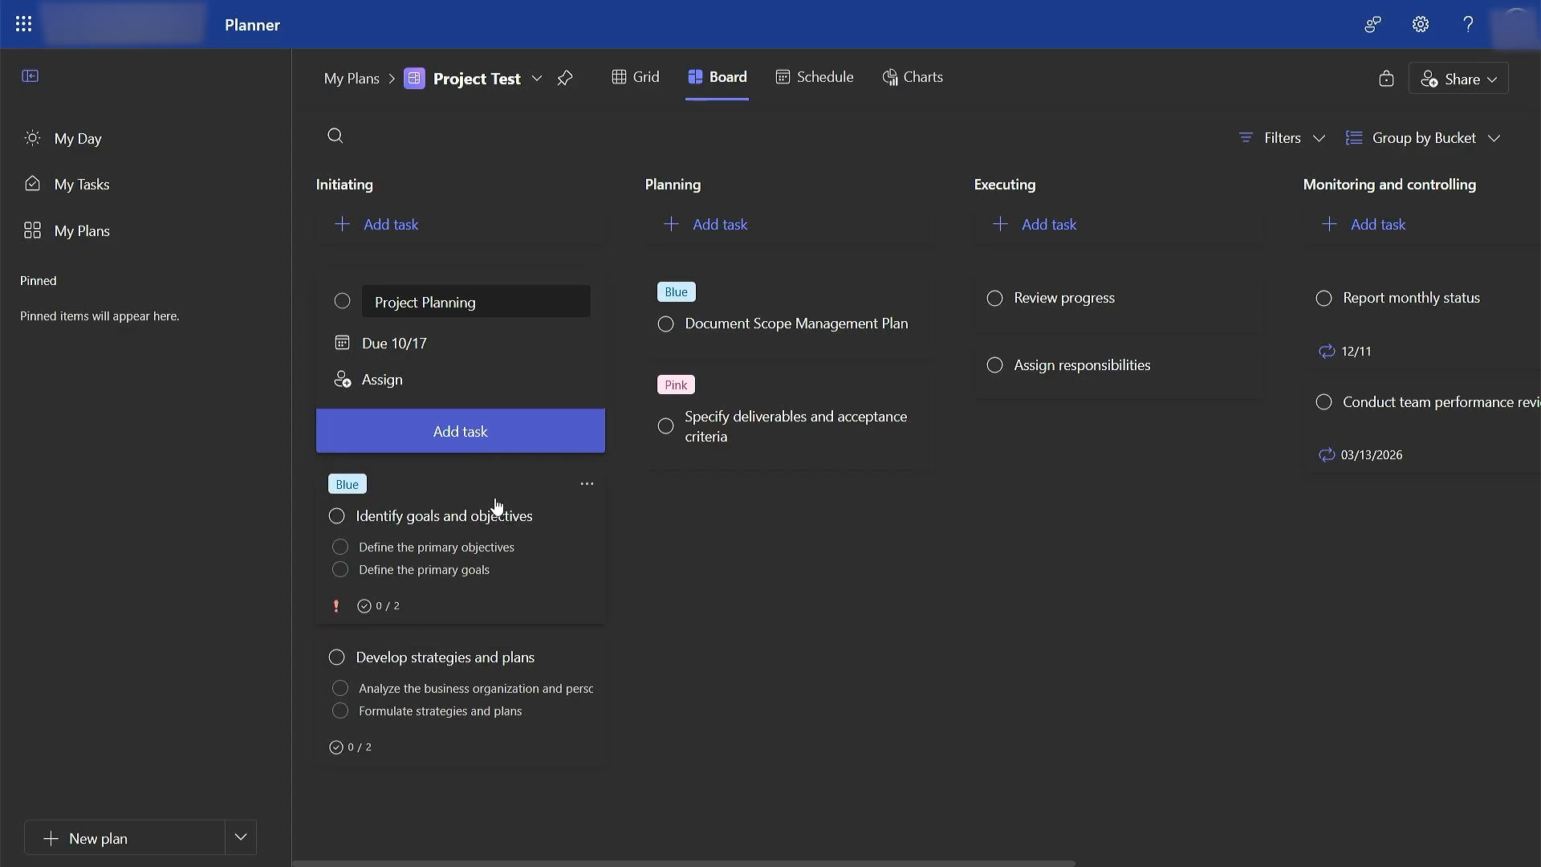
pyautogui.click(377, 382)
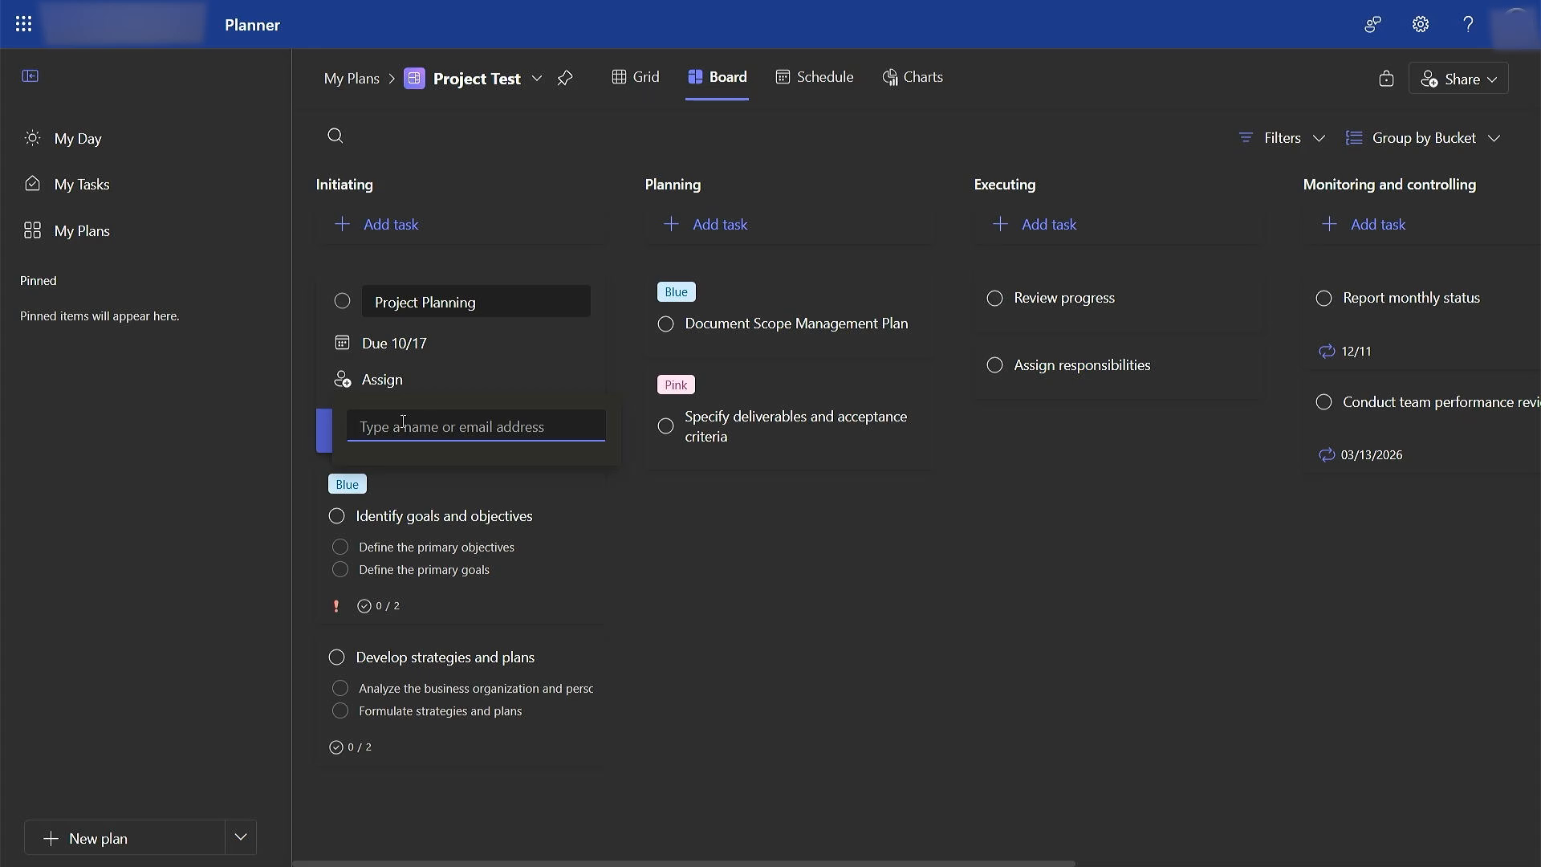
pyautogui.click(462, 433)
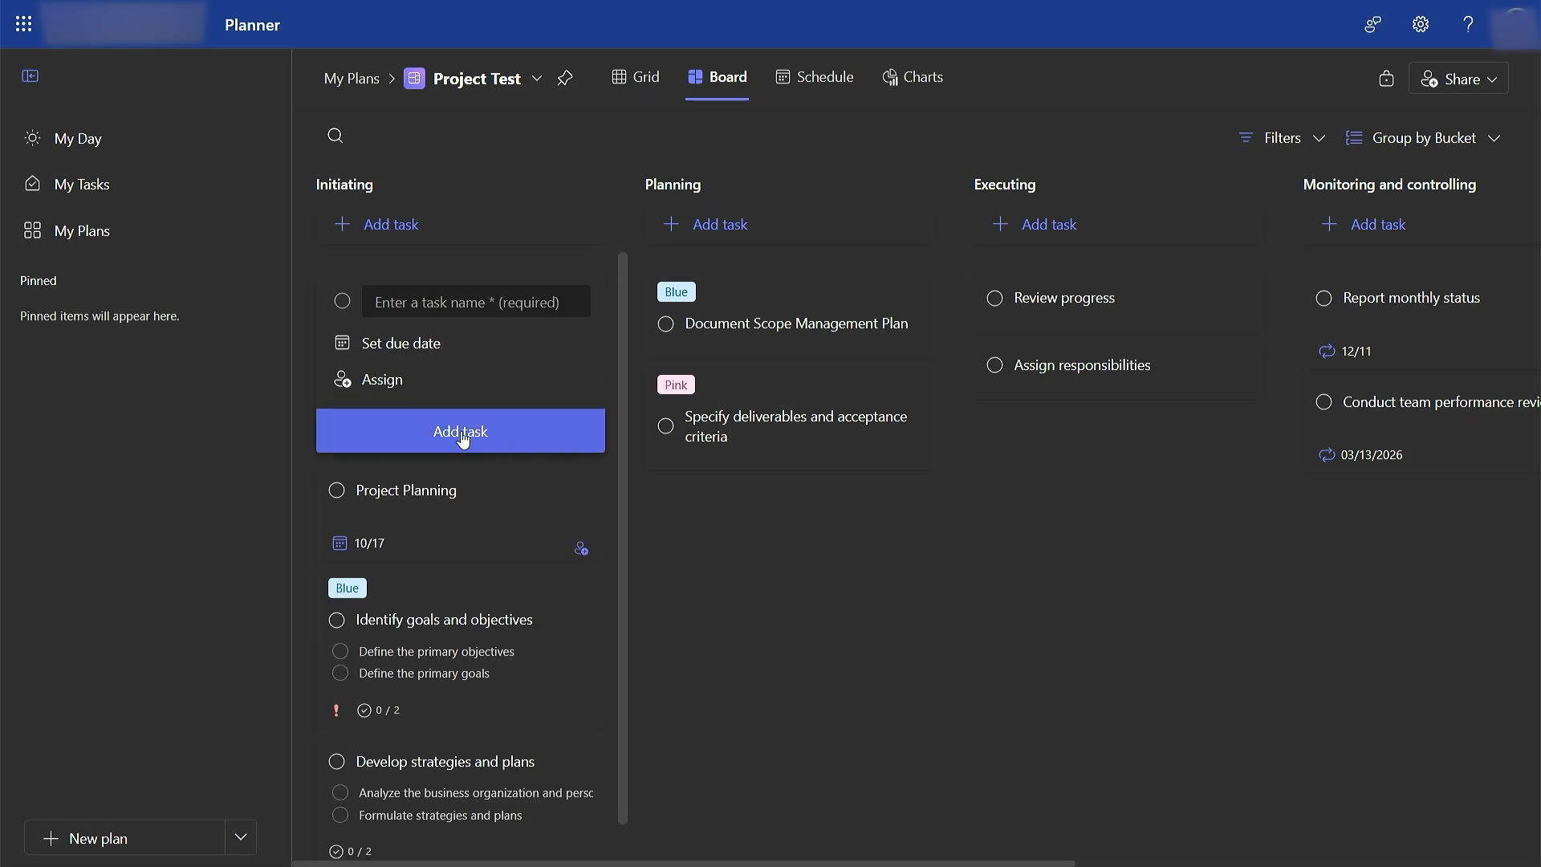
pyautogui.scroll(-1, 554, 566)
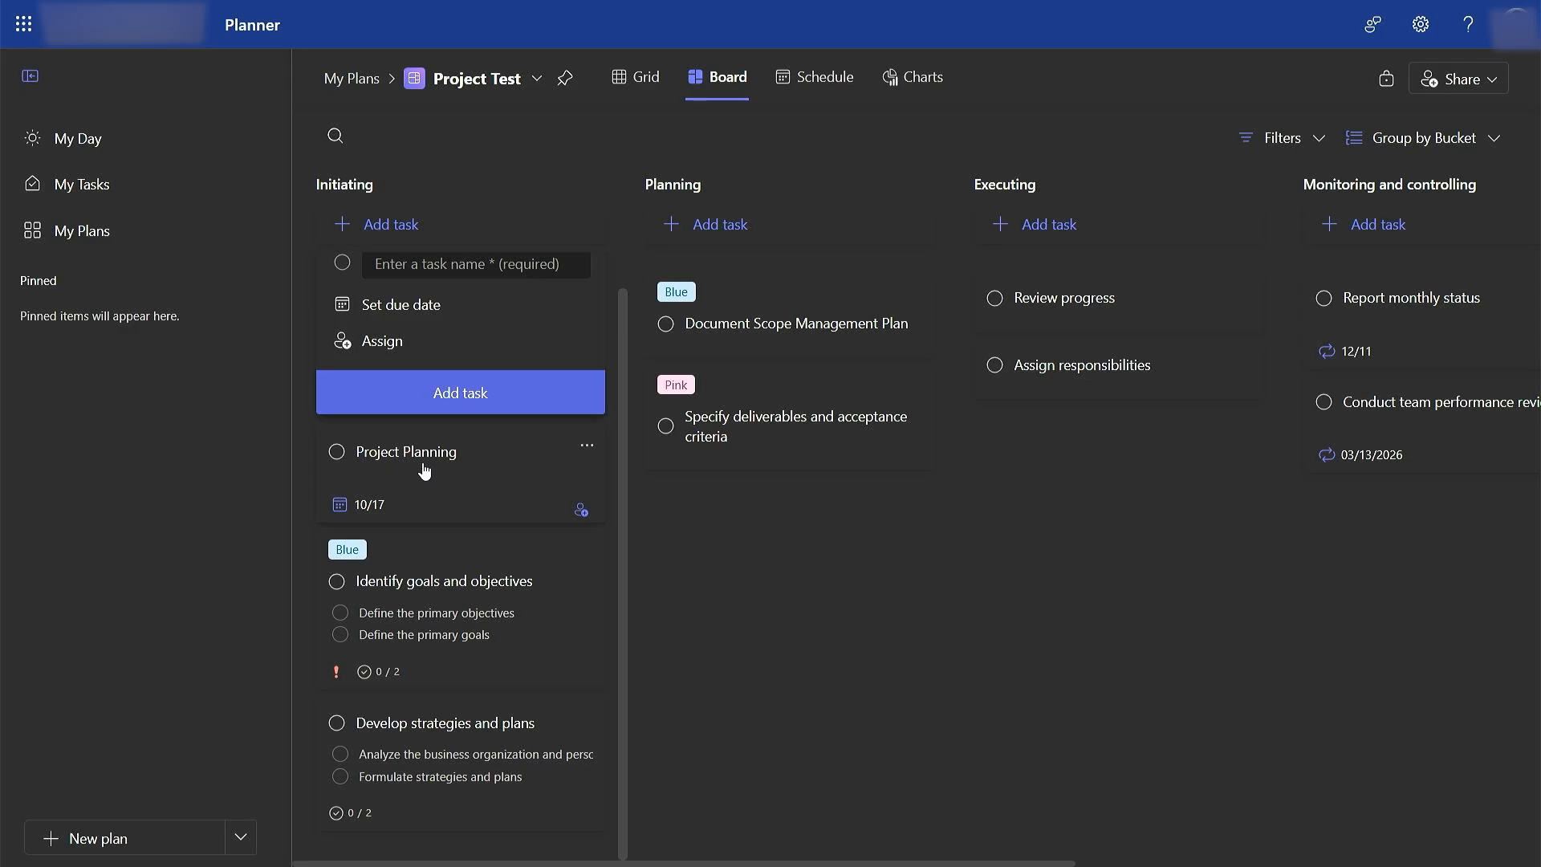
pyautogui.click(324, 682)
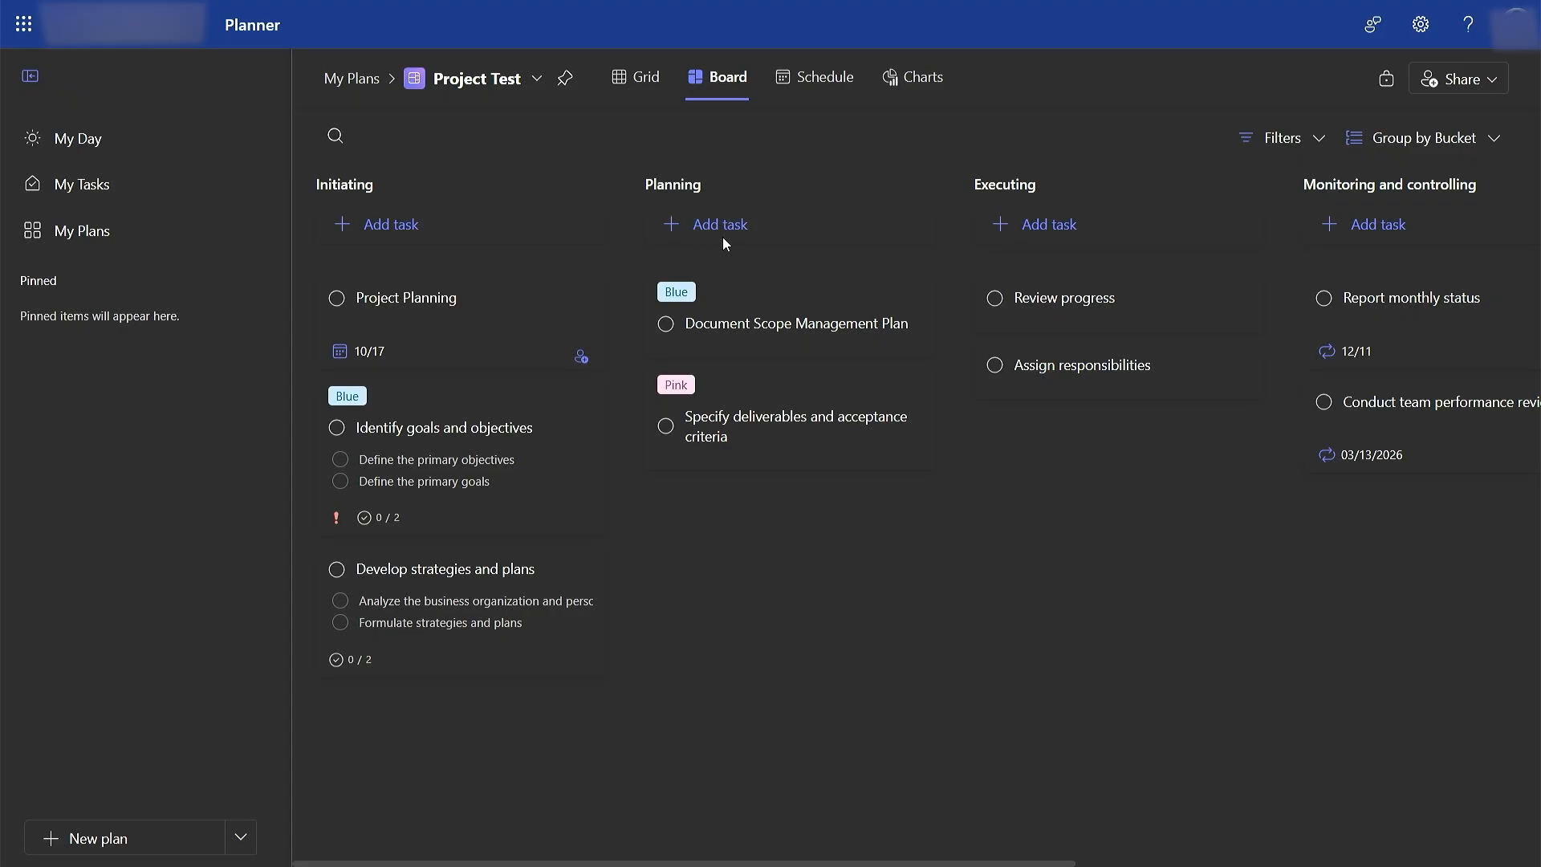
# In the Grid view, add the Orange label to the Project Planning task.
pyautogui.click(634, 77)
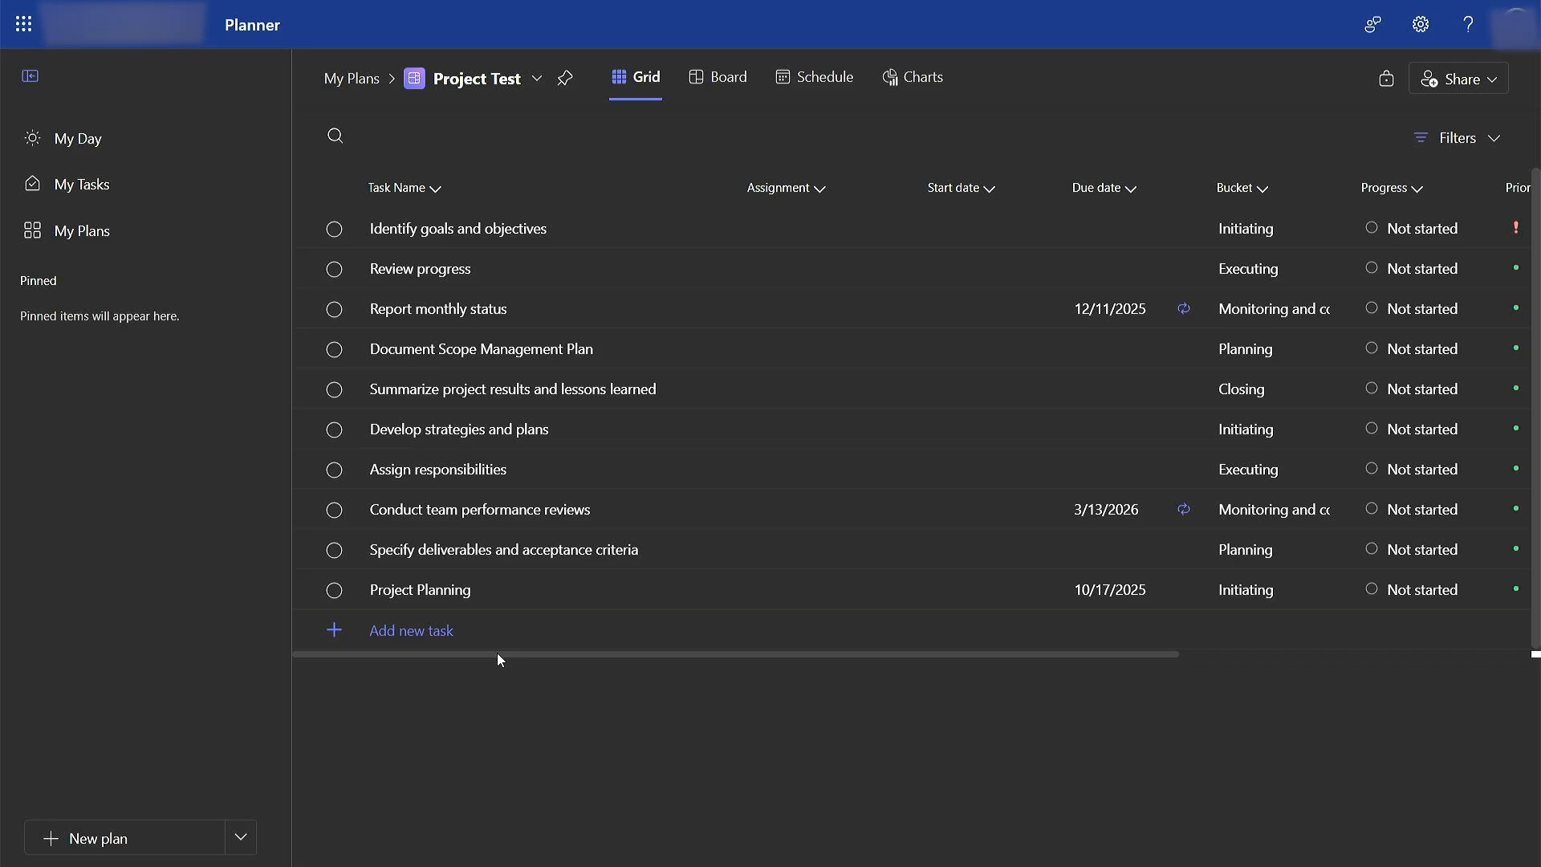
pyautogui.moveTo(497, 652); pyautogui.dragTo(949, 650)
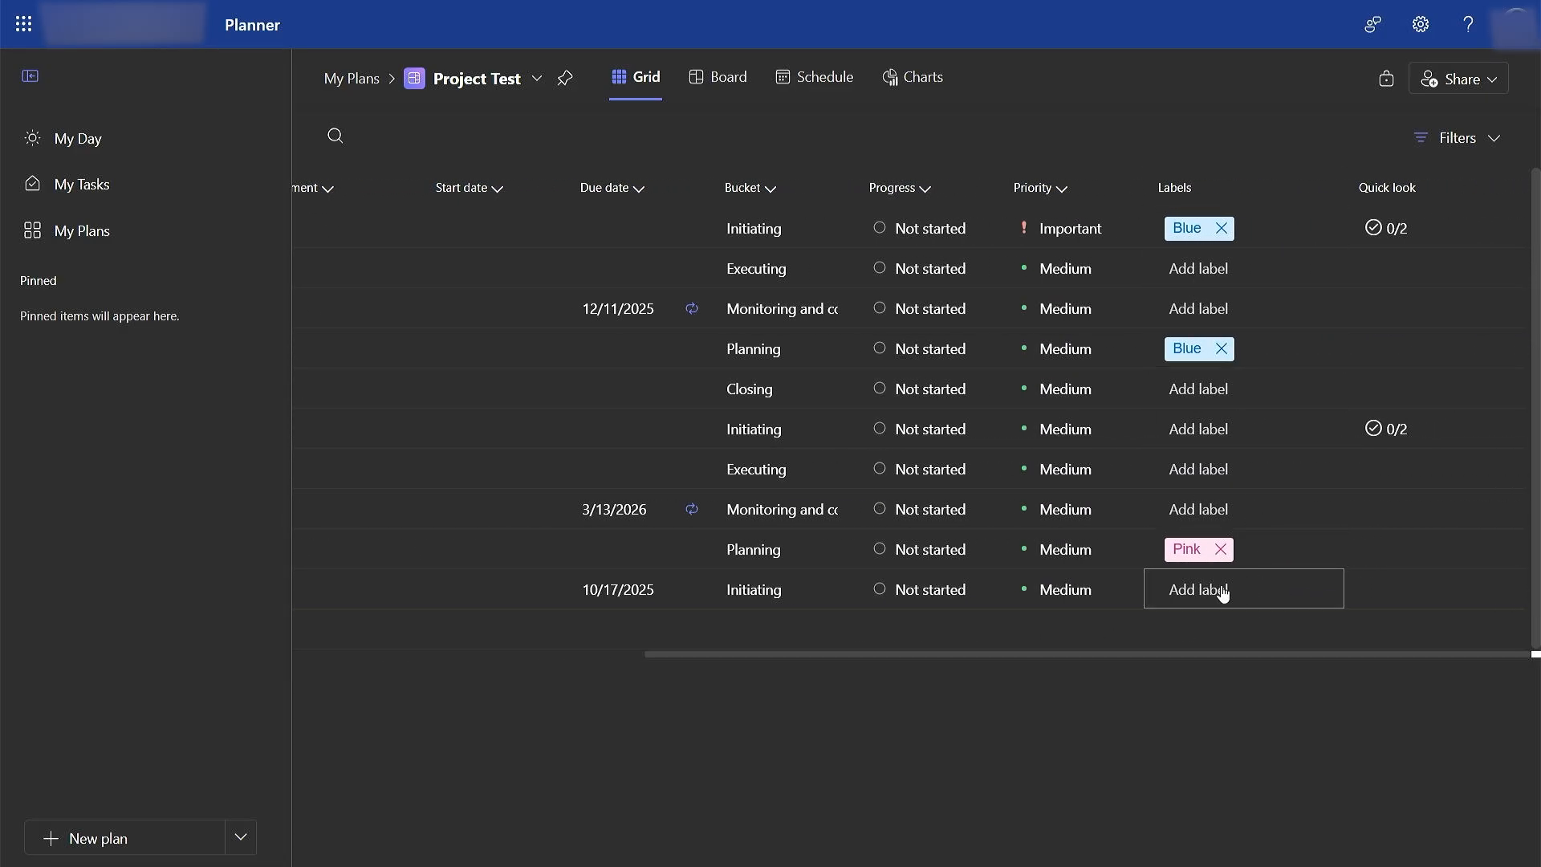
pyautogui.click(1201, 606)
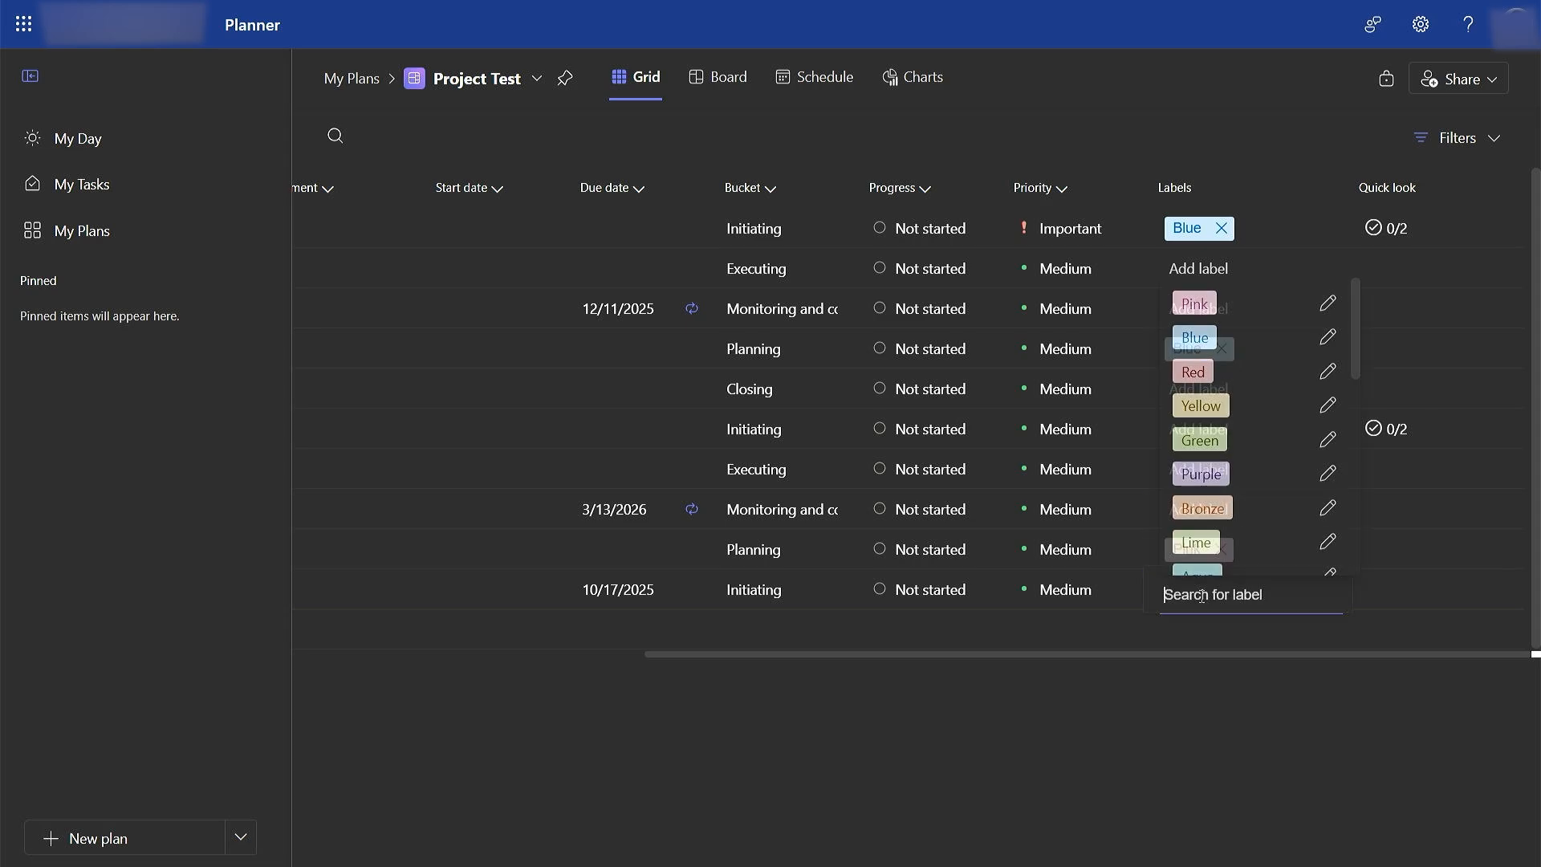
pyautogui.scroll(-5, 1197, 423)
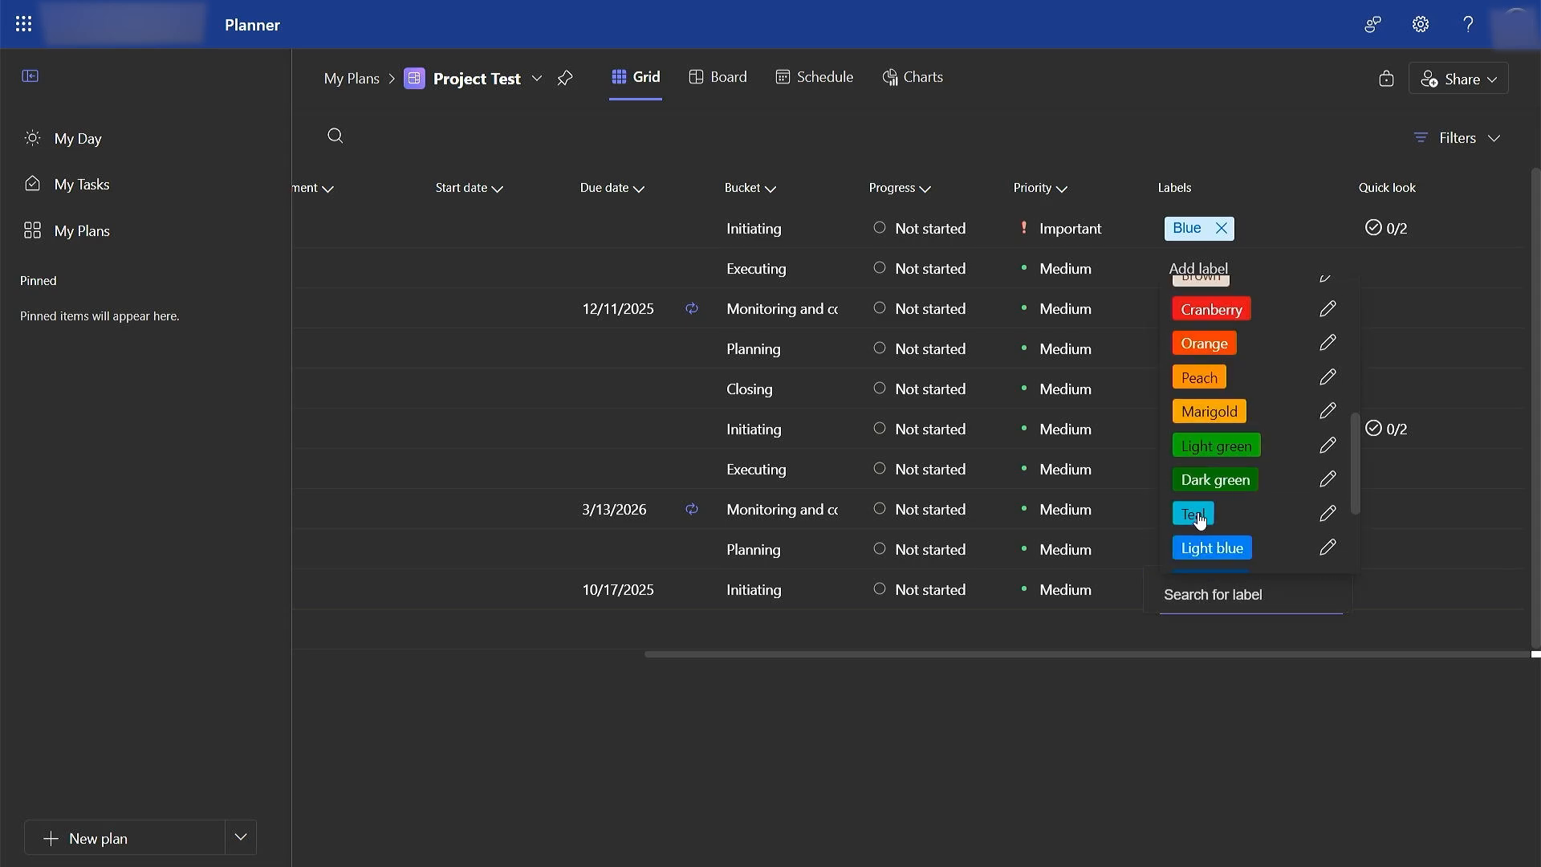
pyautogui.click(1201, 344)
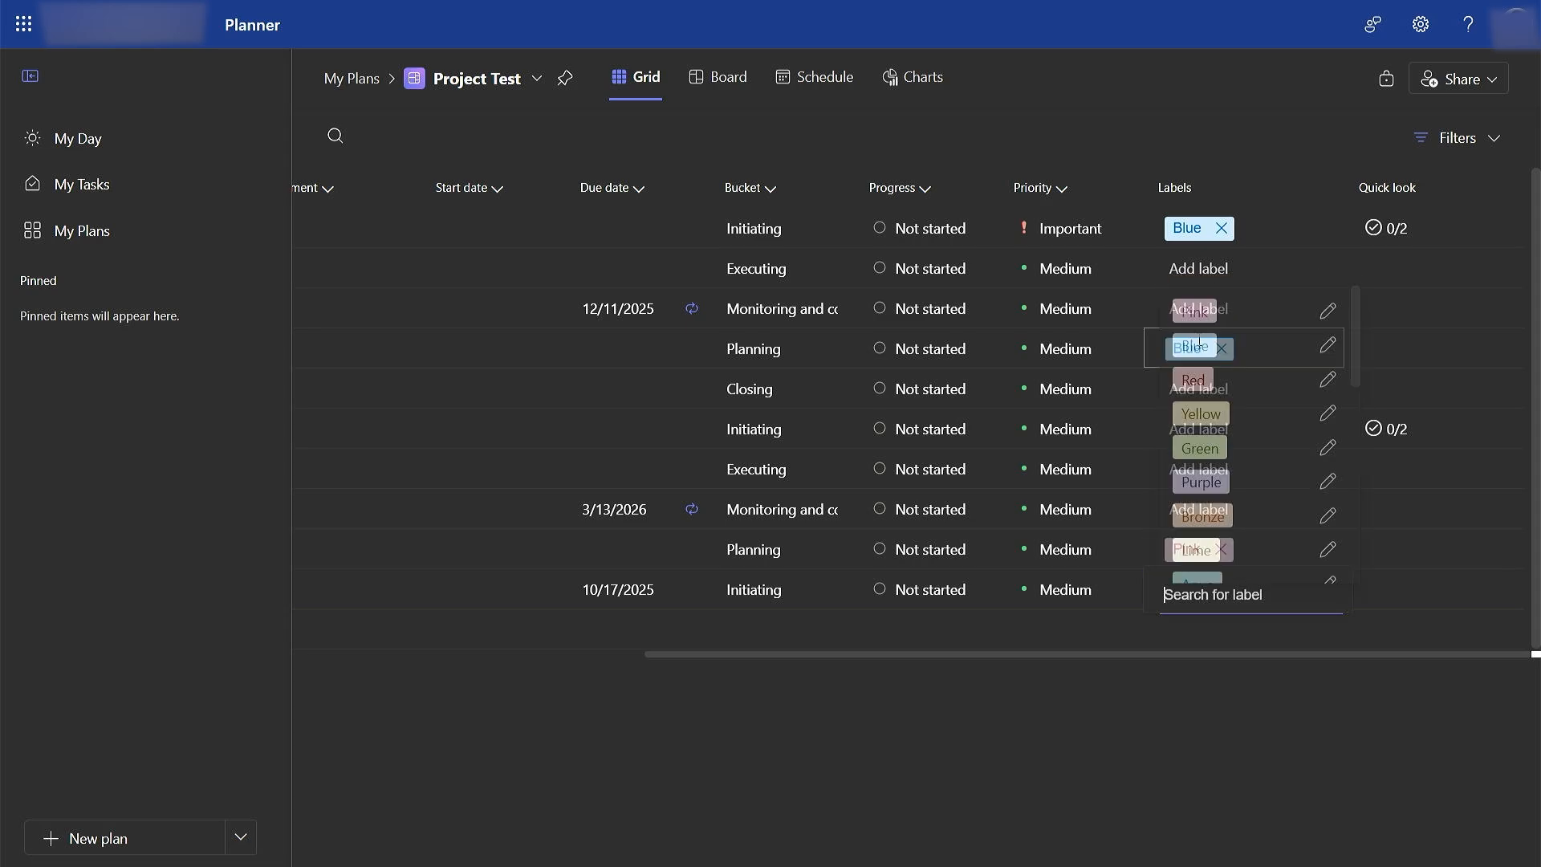
pyautogui.click(1212, 688)
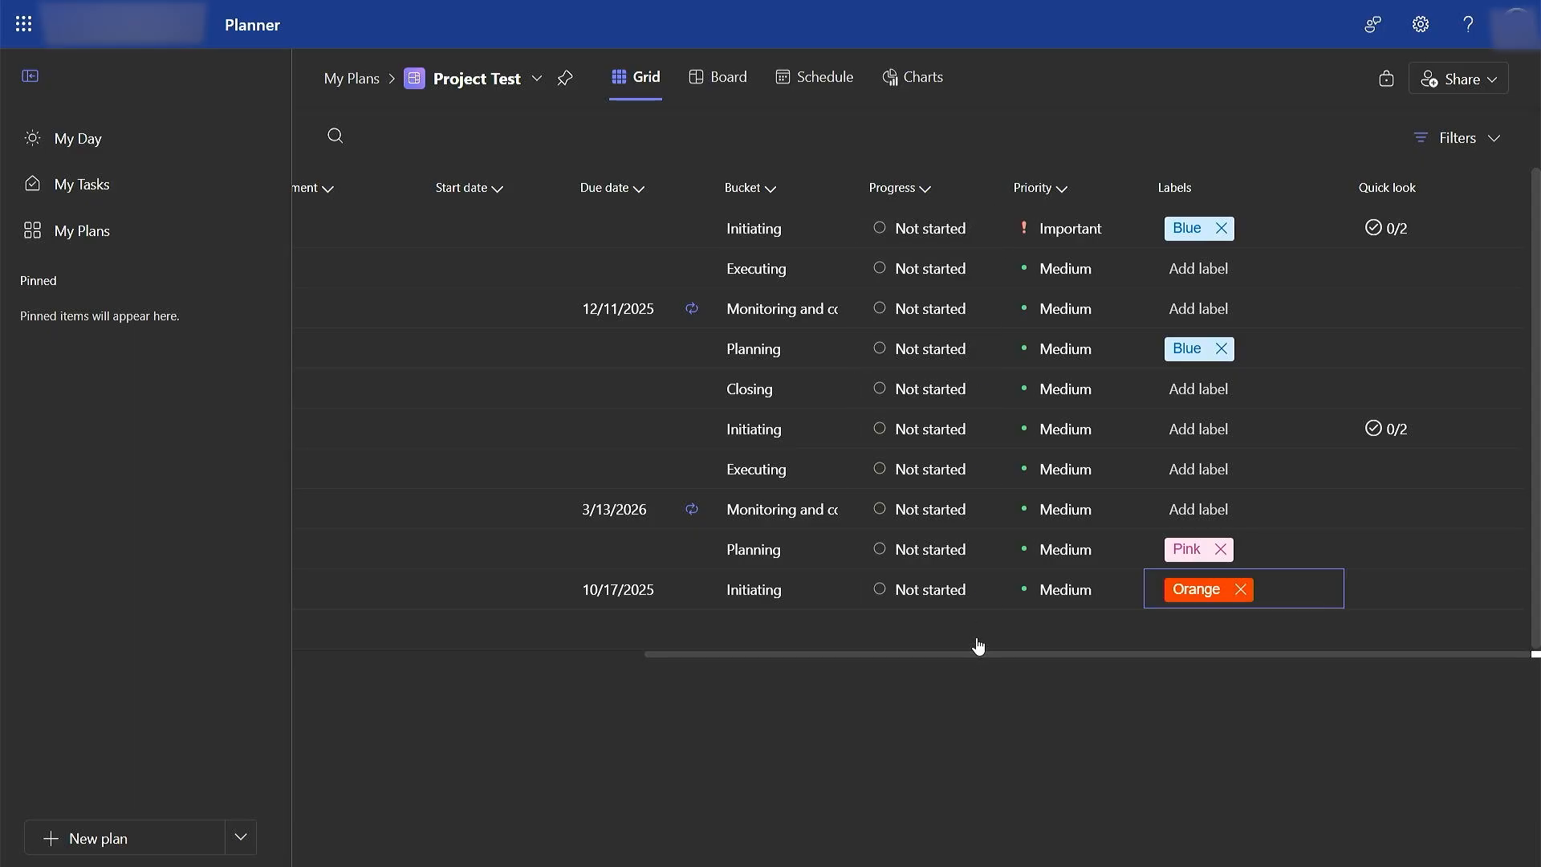
# Set the Project Planning task's progress to In progress and its priority to Important, and return to the Board view.
pyautogui.click(970, 591)
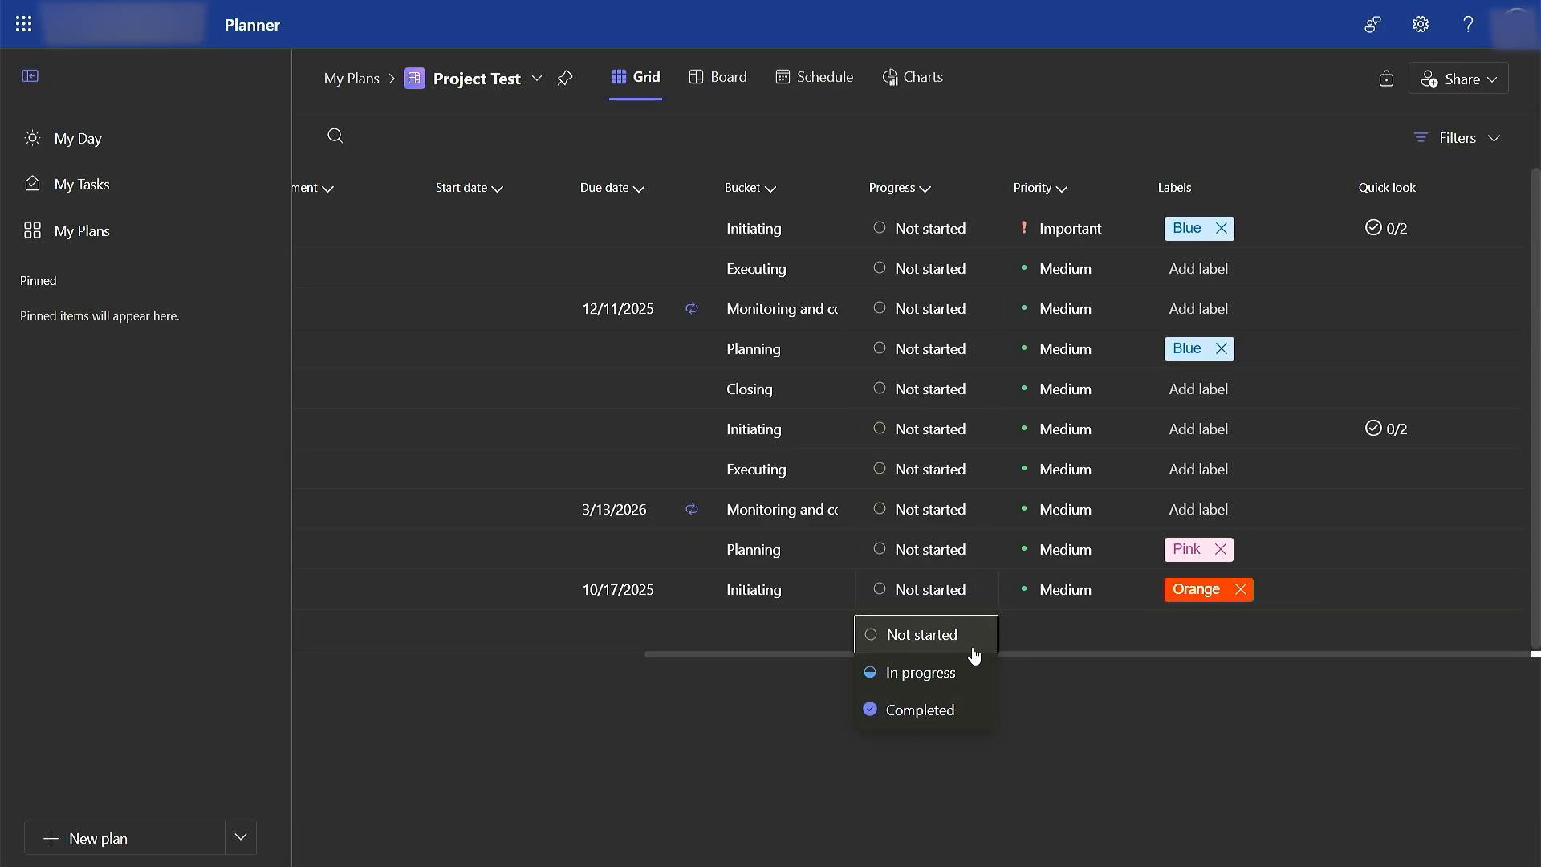
pyautogui.click(952, 672)
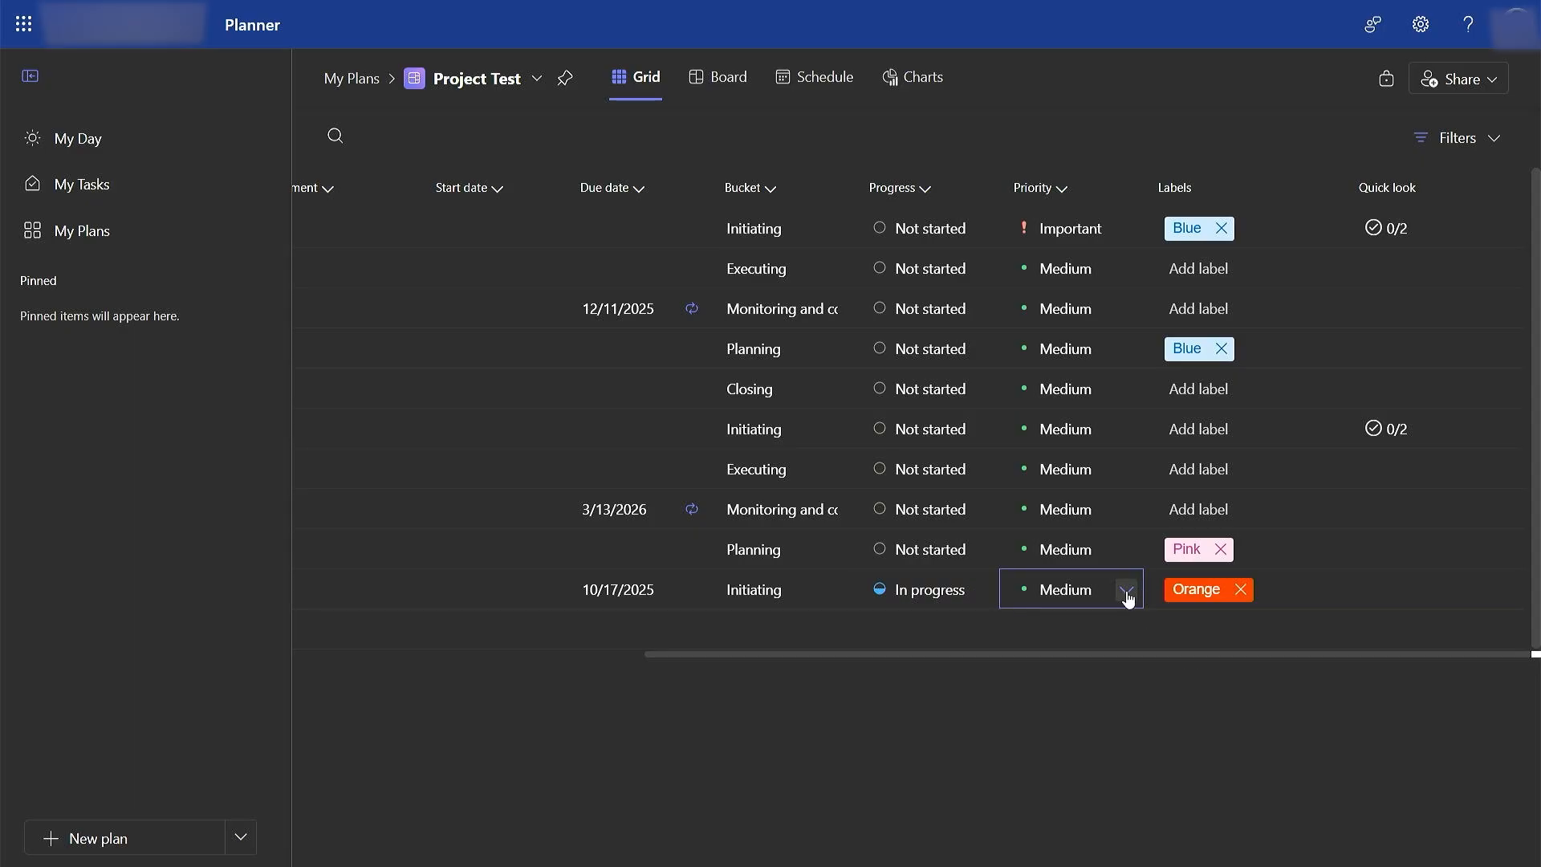
pyautogui.click(1126, 591)
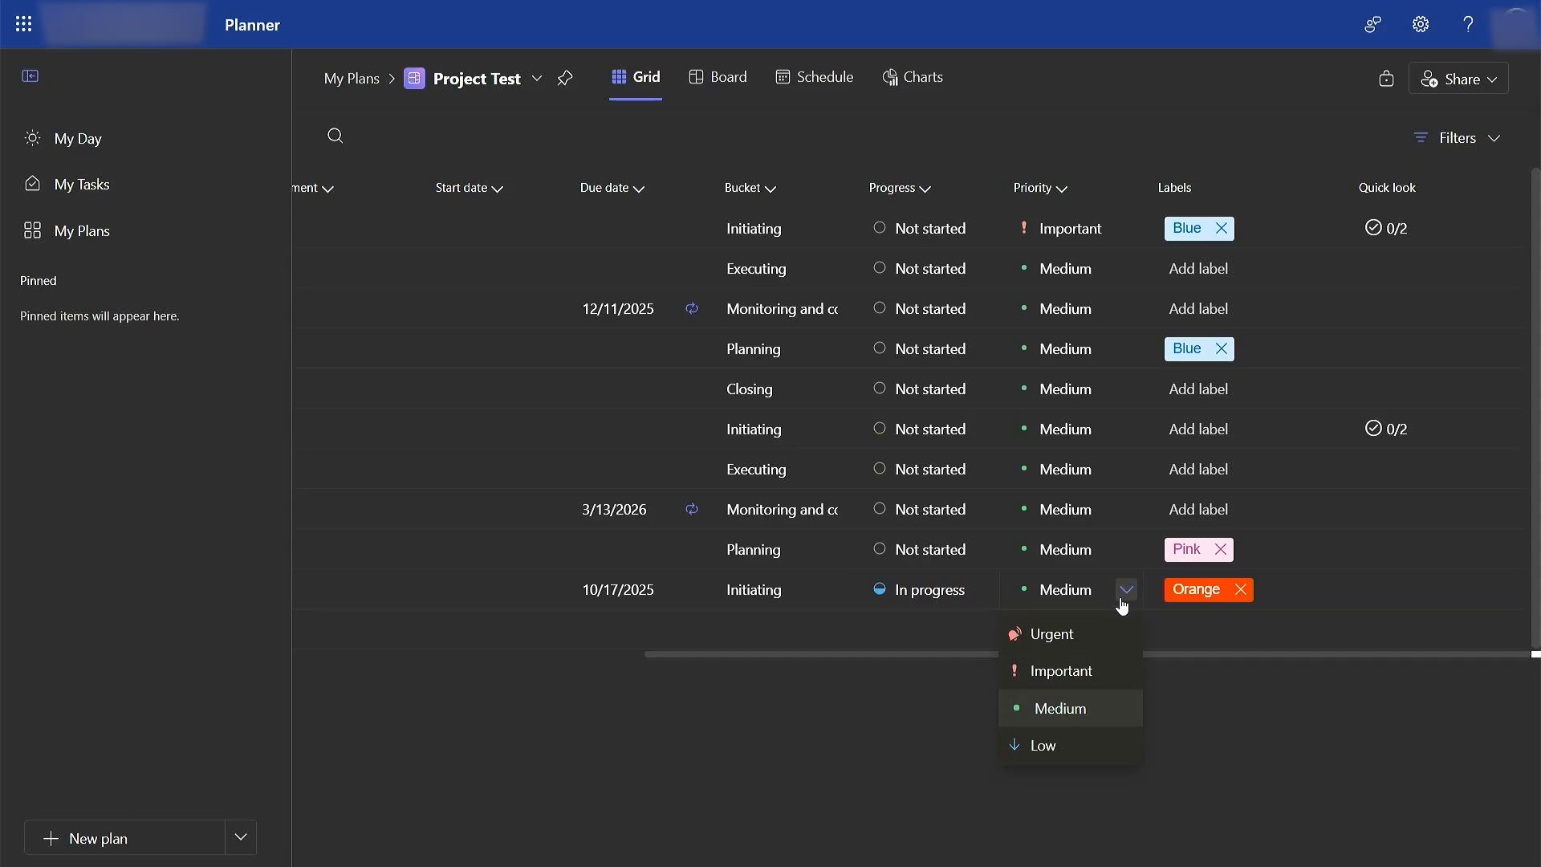
pyautogui.click(1071, 676)
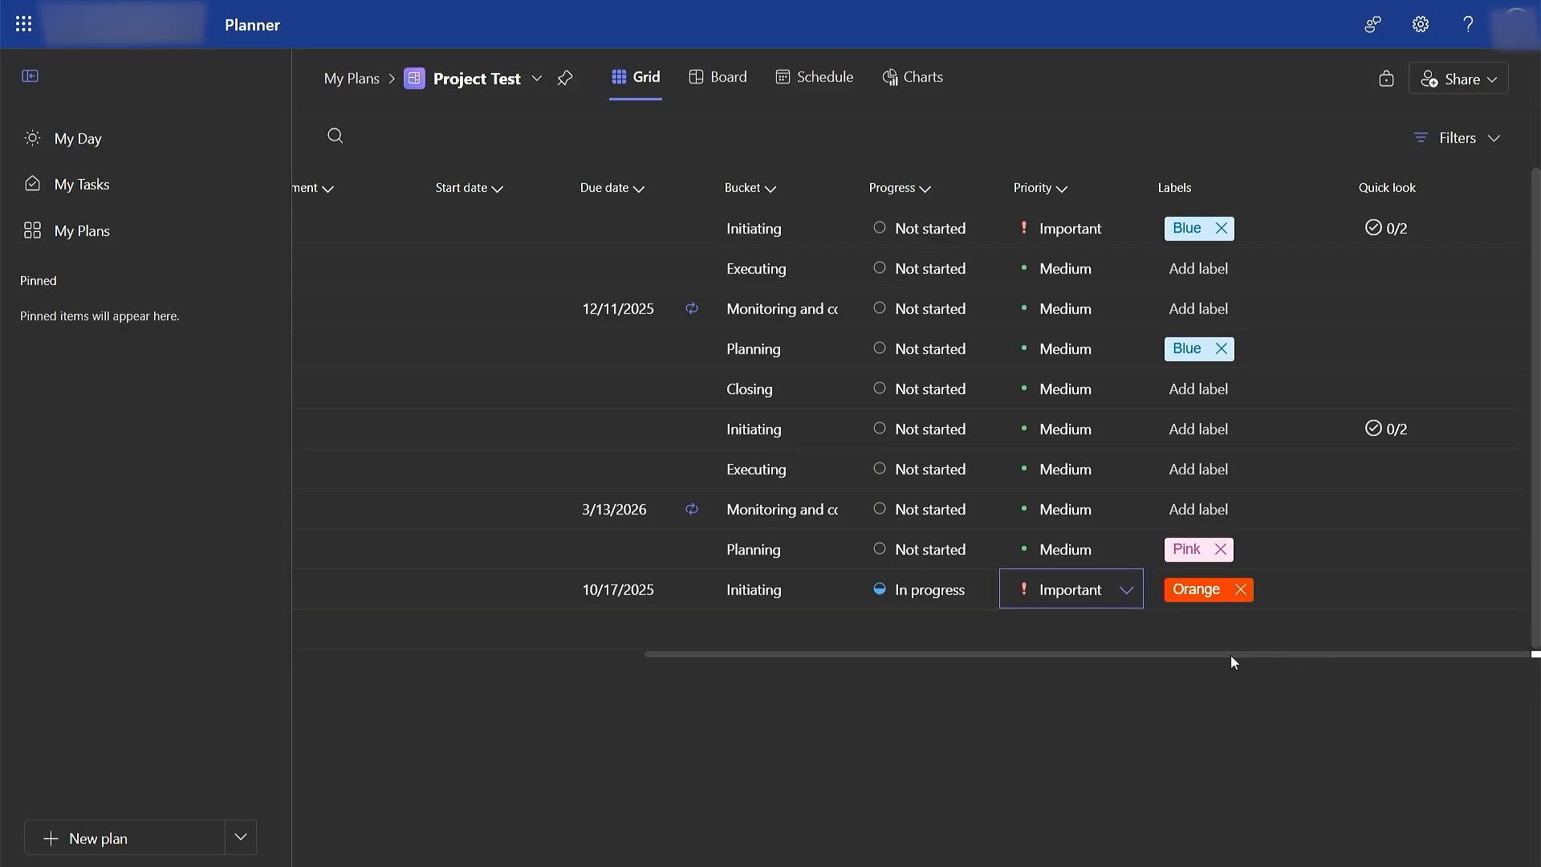
pyautogui.click(717, 81)
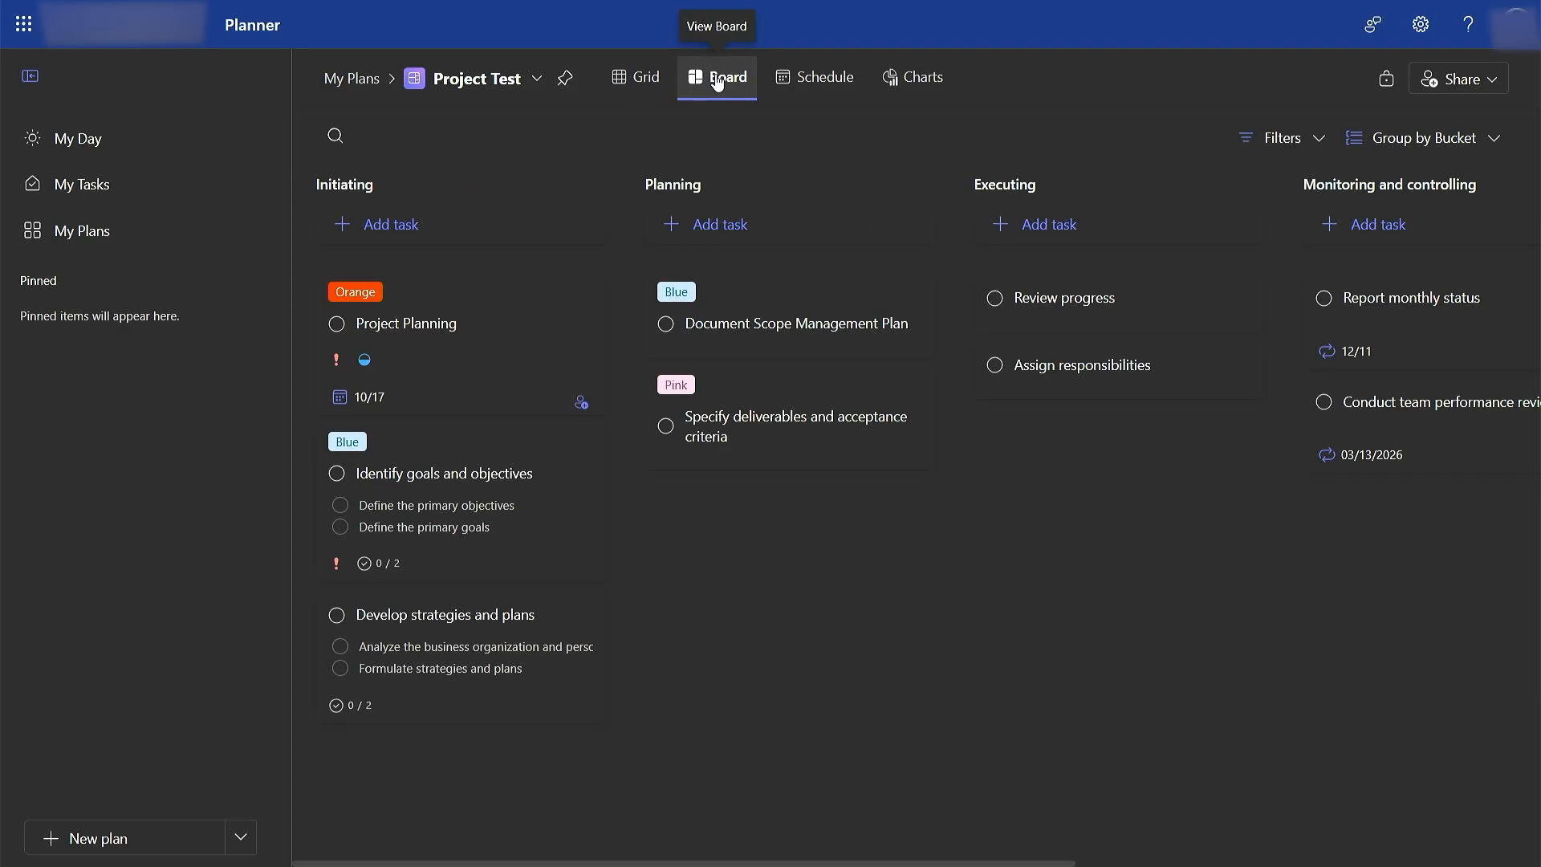
# Add the checklist items "Search for materials" and "Summarize brainstorms" to the Project Planning task and close its details.
pyautogui.click(426, 331)
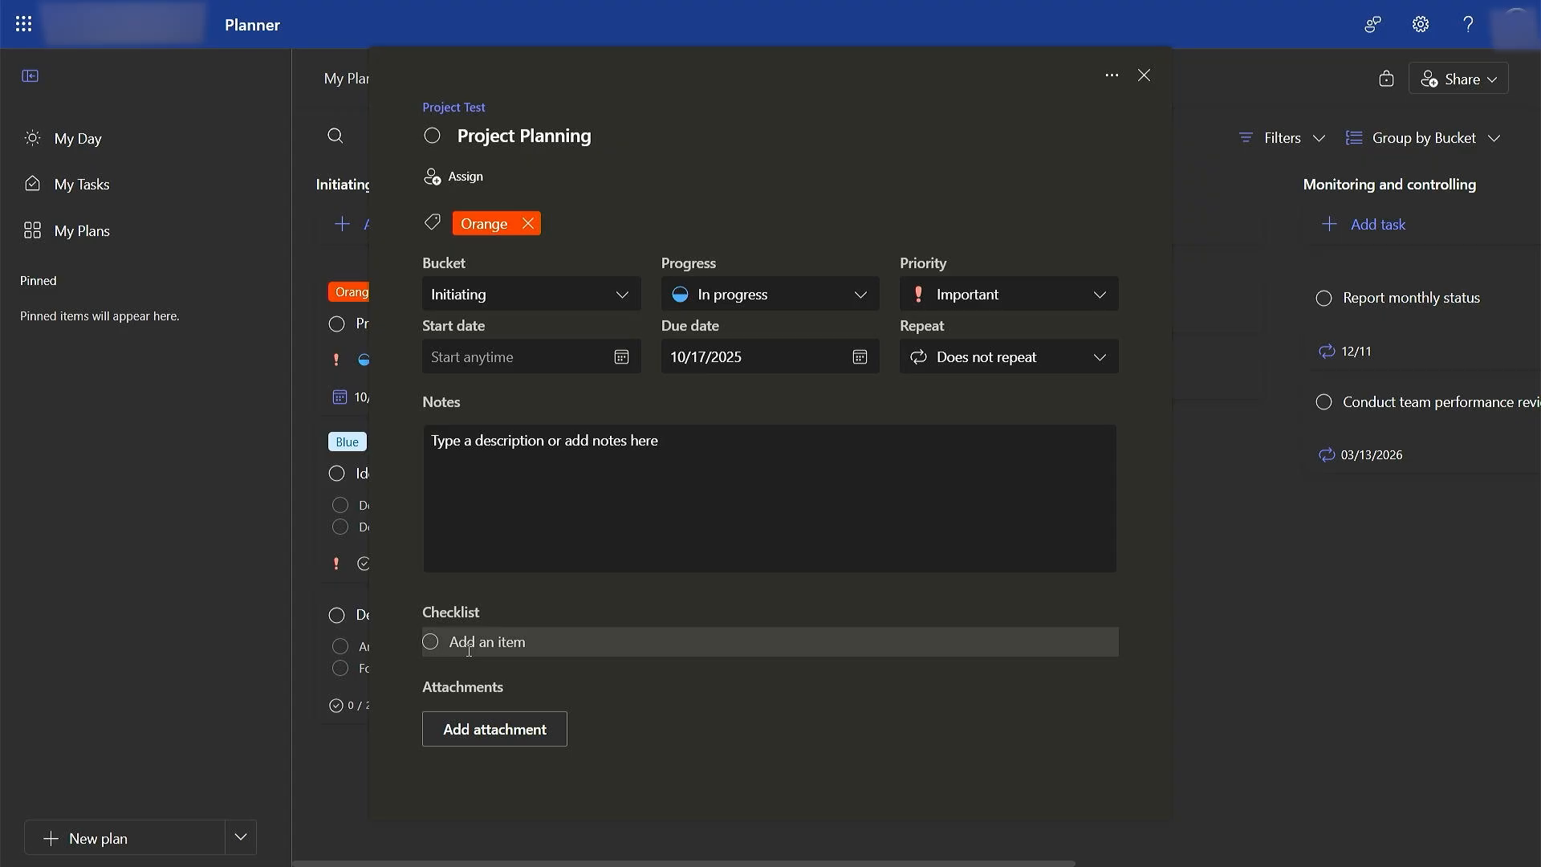
pyautogui.write('Searc')
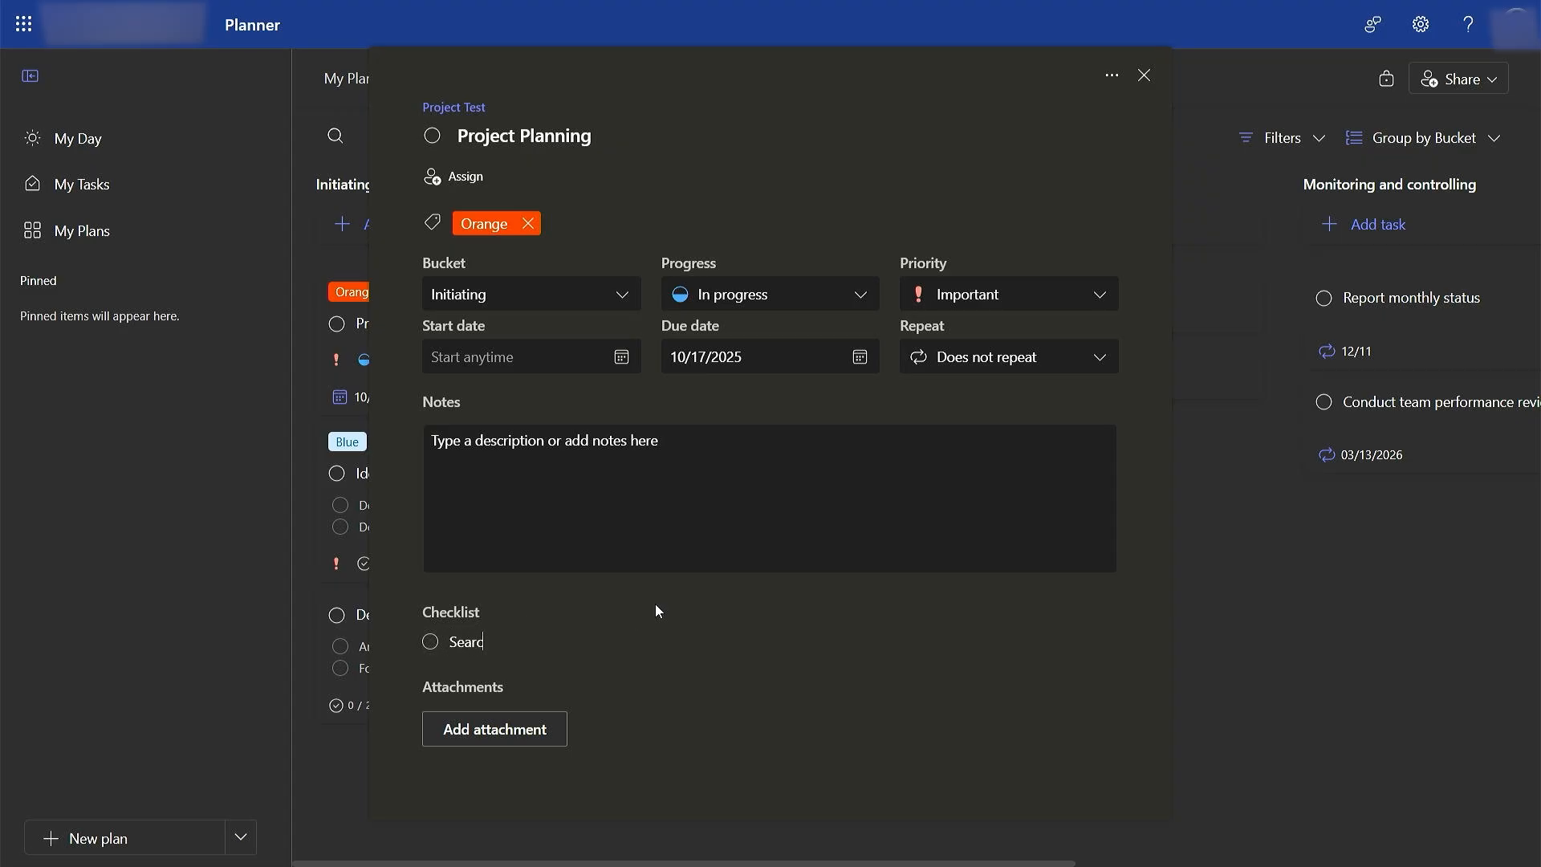
pyautogui.write('h for material')
pyautogui.write('s')
pyautogui.press('Return')
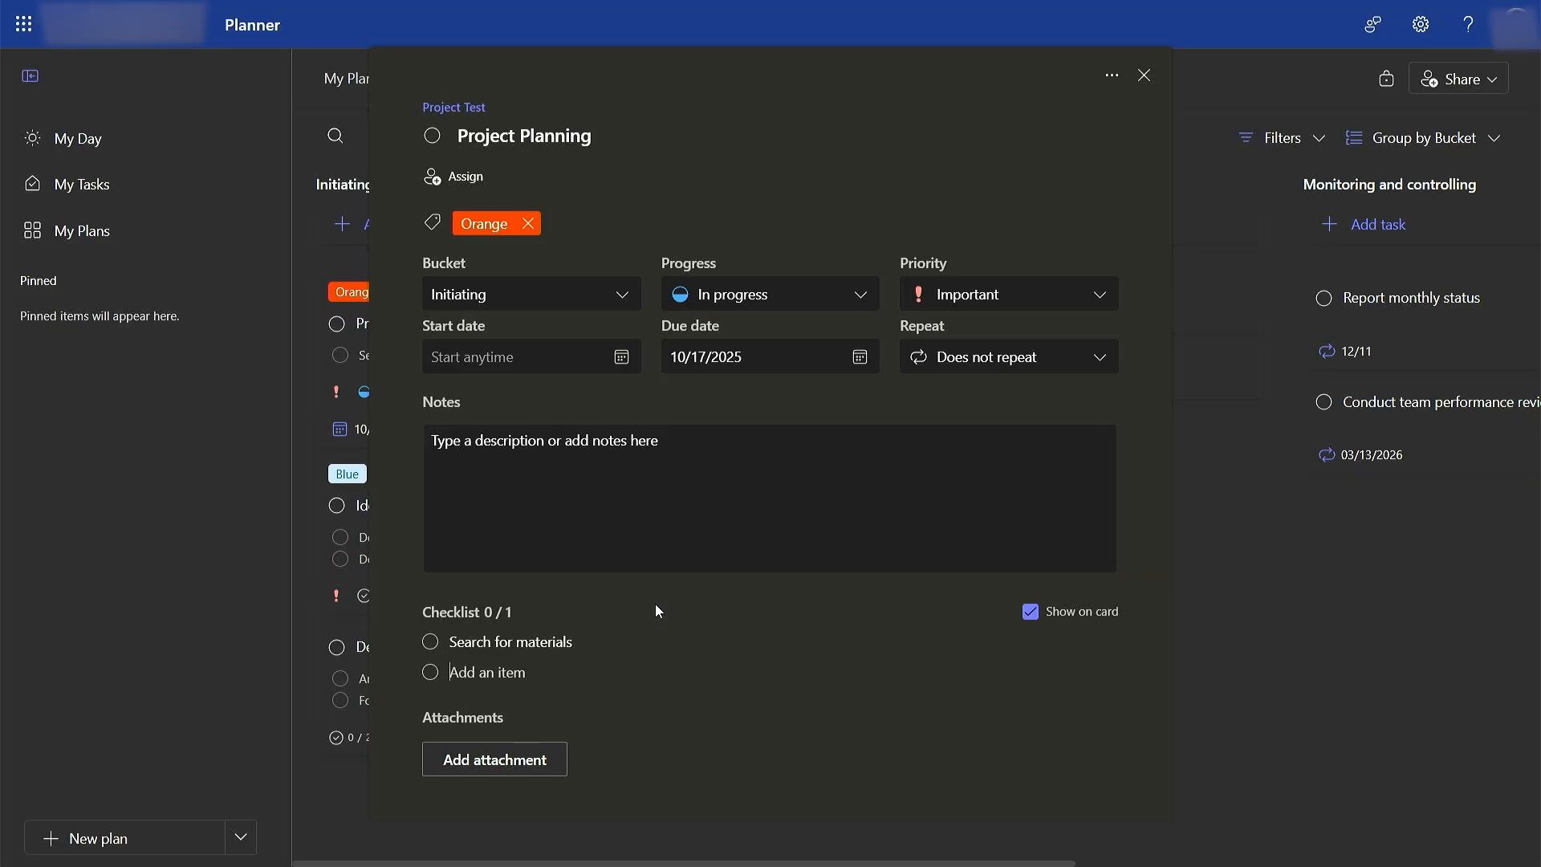
pyautogui.write('Summarize brainstorms')
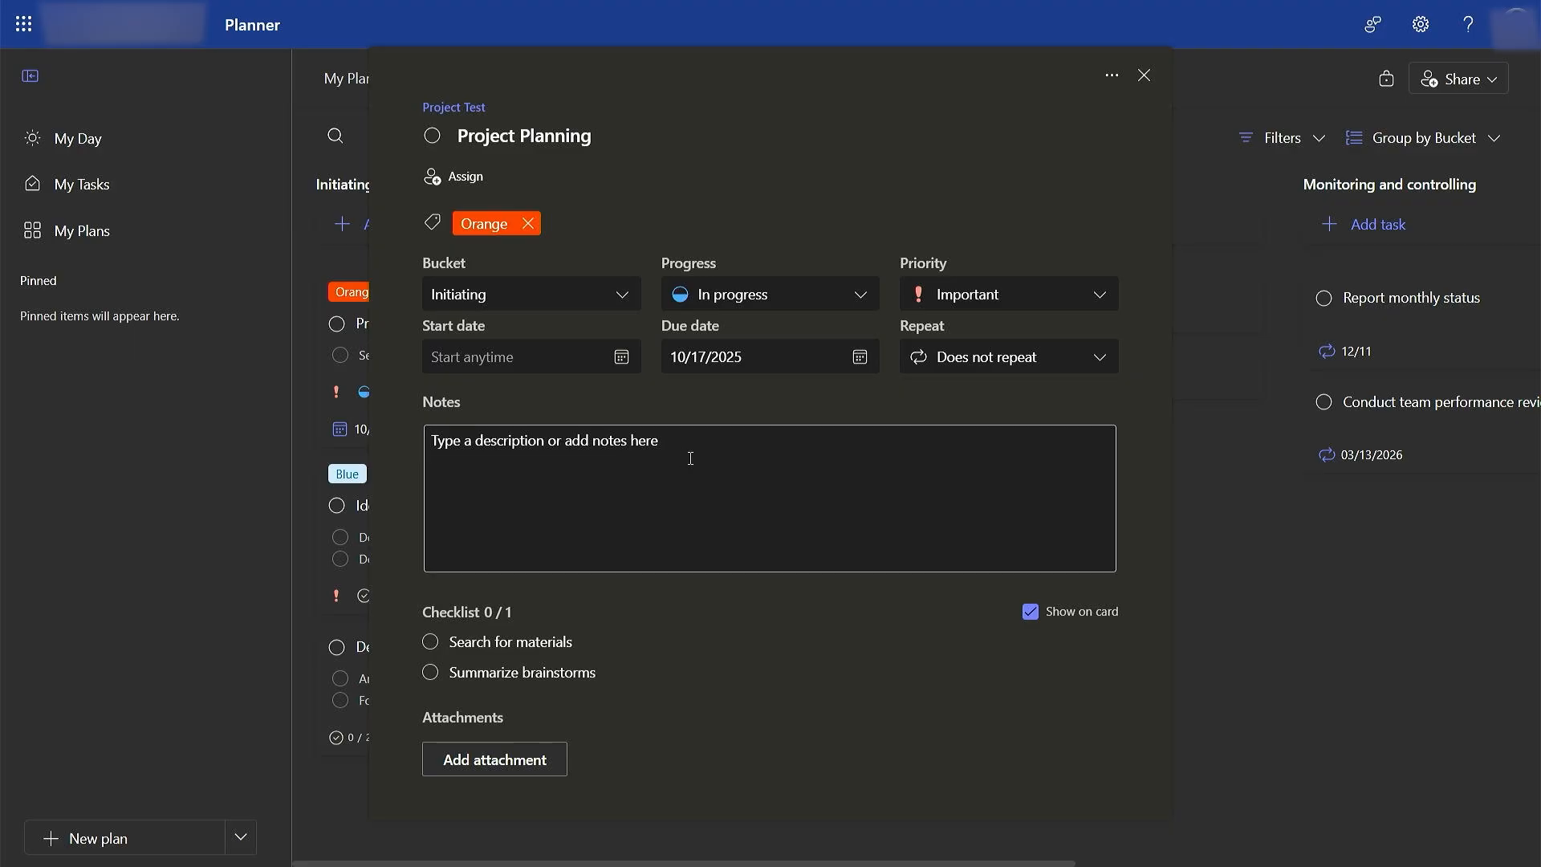
pyautogui.click(1144, 76)
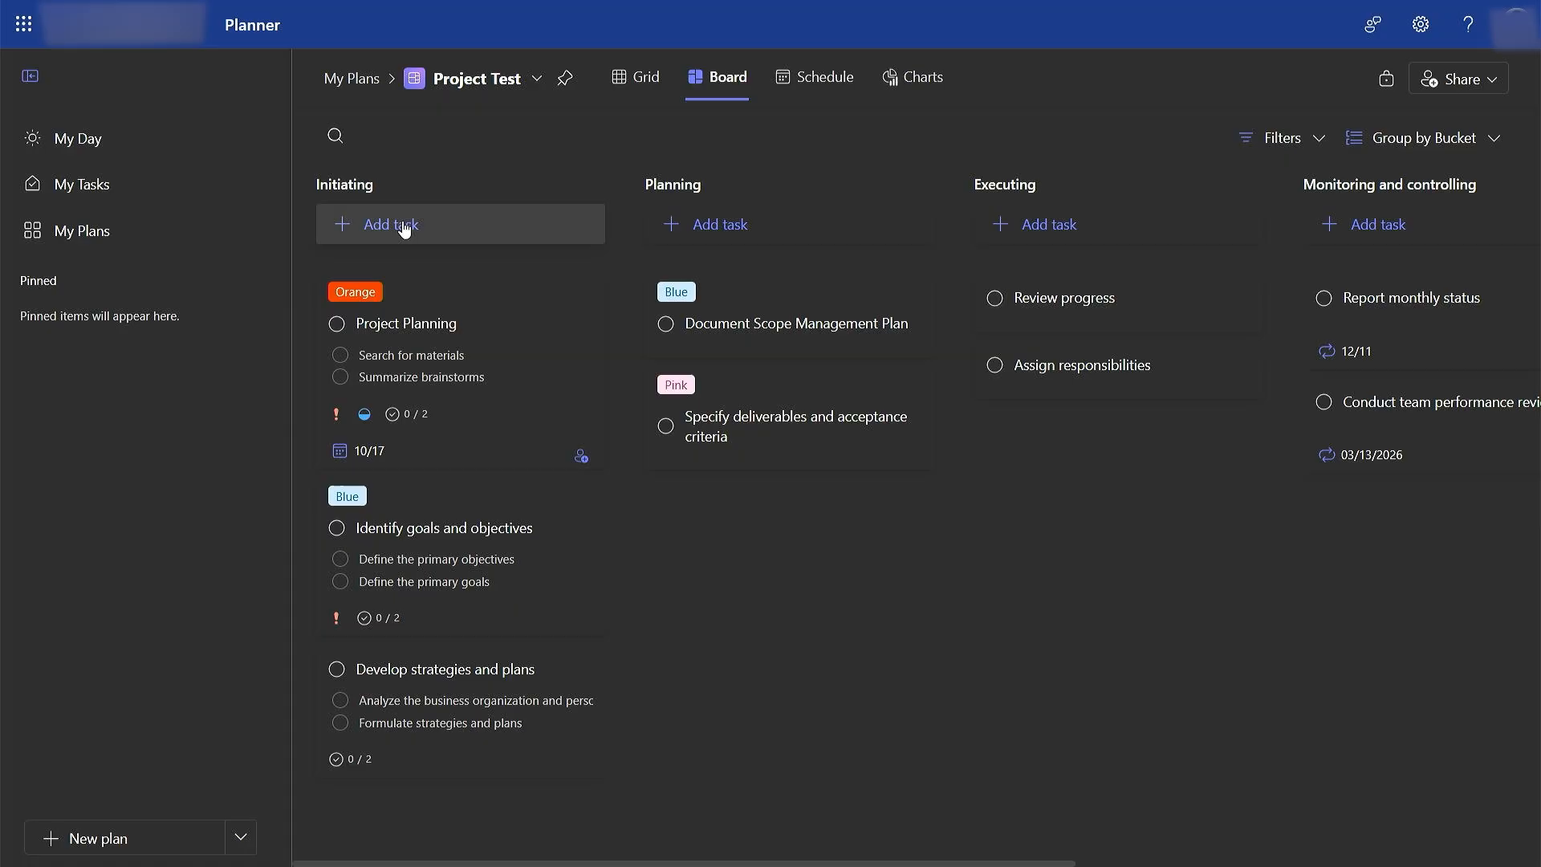
# Move the Project Planning task to the end of the Planning bucket and check off its "Search for materials" item.
pyautogui.moveTo(450, 302); pyautogui.dragTo(812, 514)
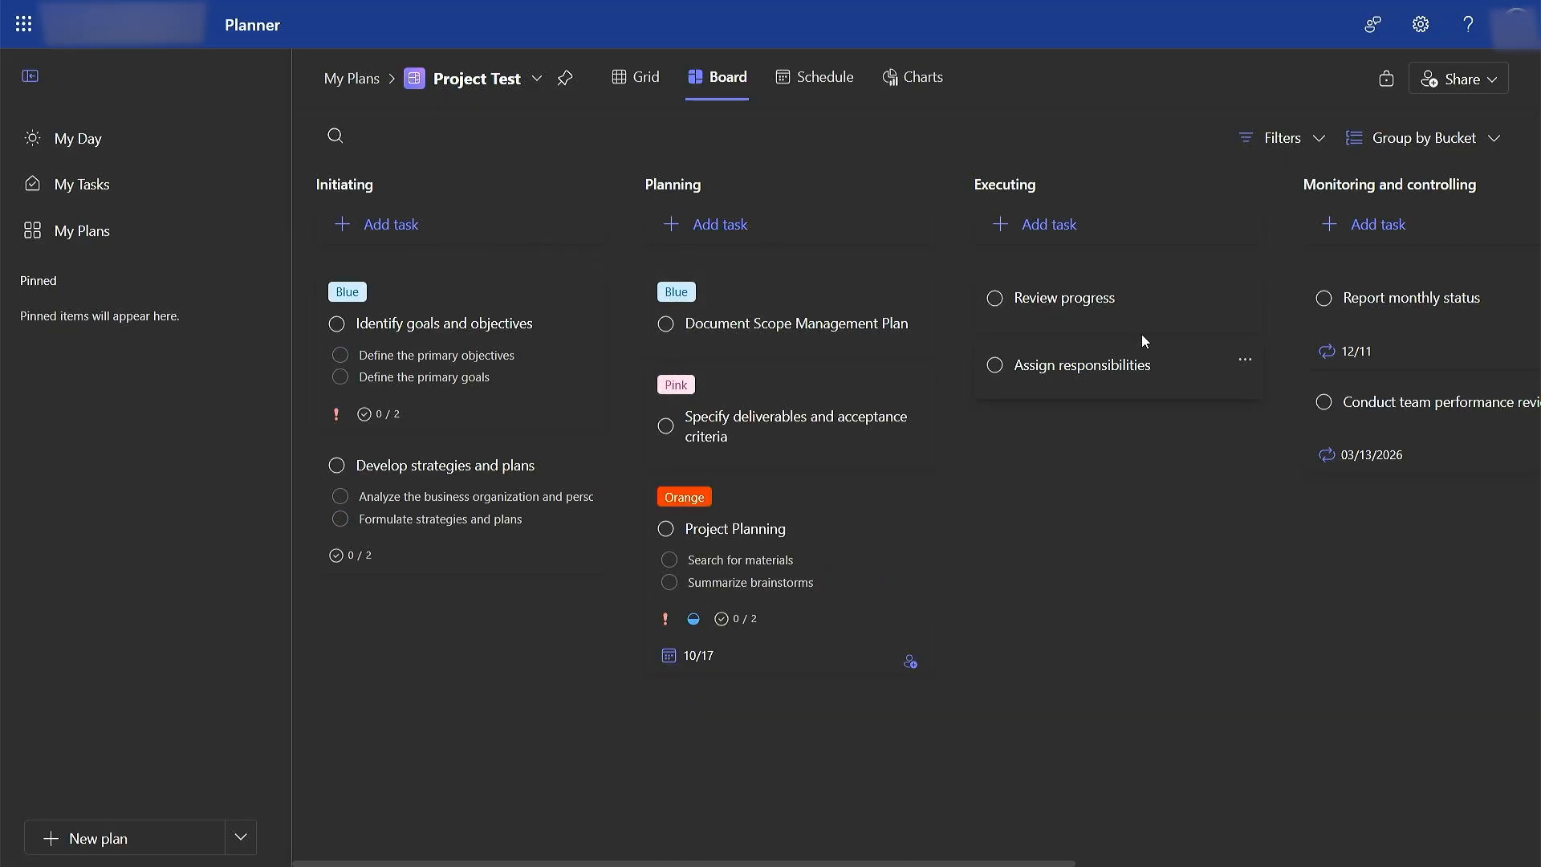
pyautogui.moveTo(1117, 310); pyautogui.dragTo(1093, 329)
pyautogui.click(669, 560)
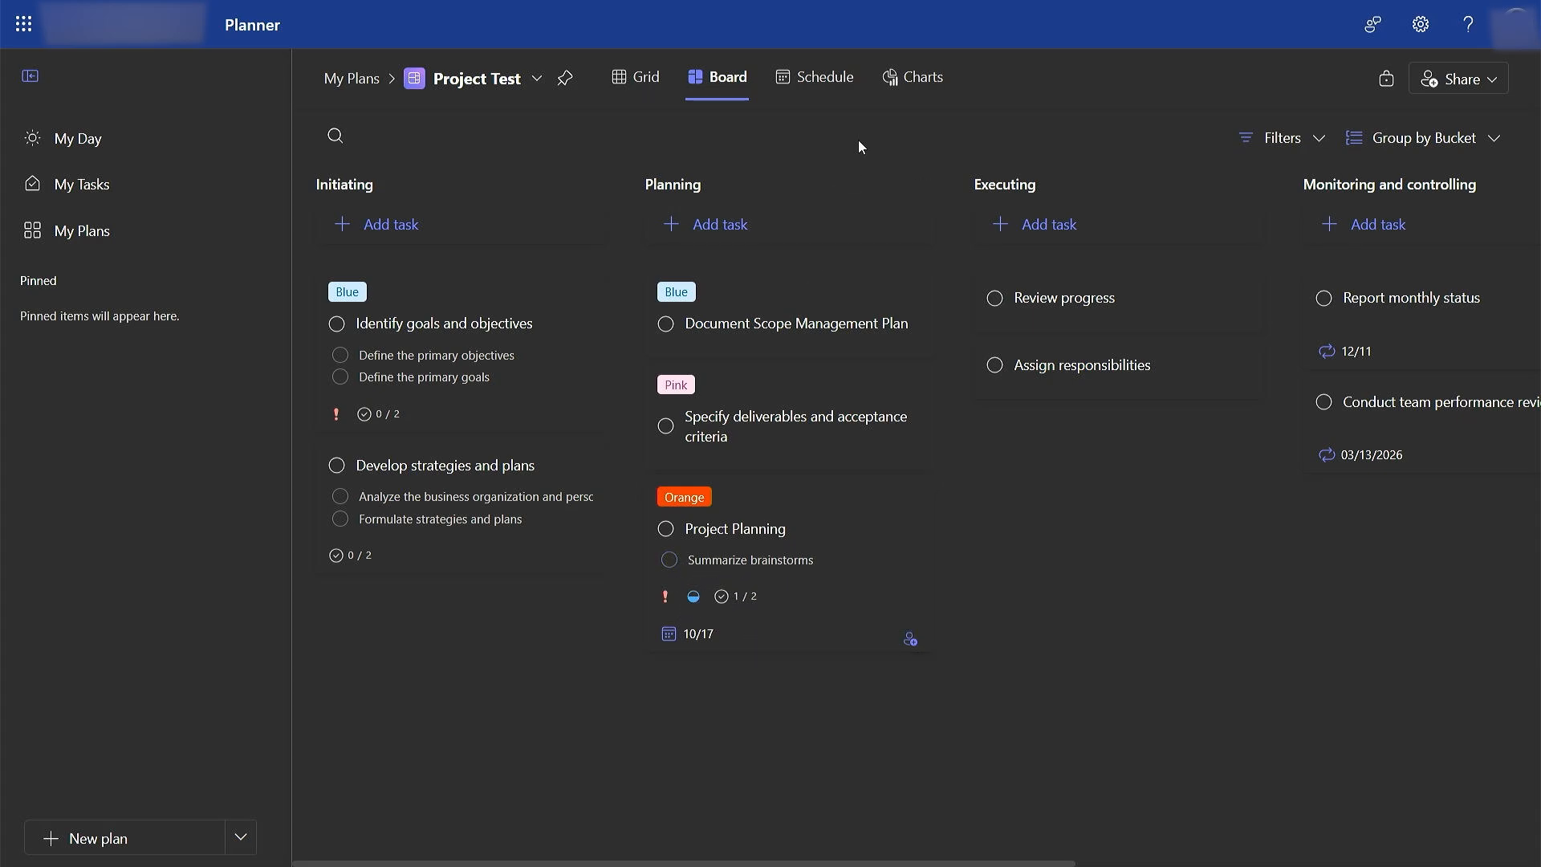
# Inspect the Planning bucket's bar in the Charts view, and return to the Board view.
pyautogui.click(916, 76)
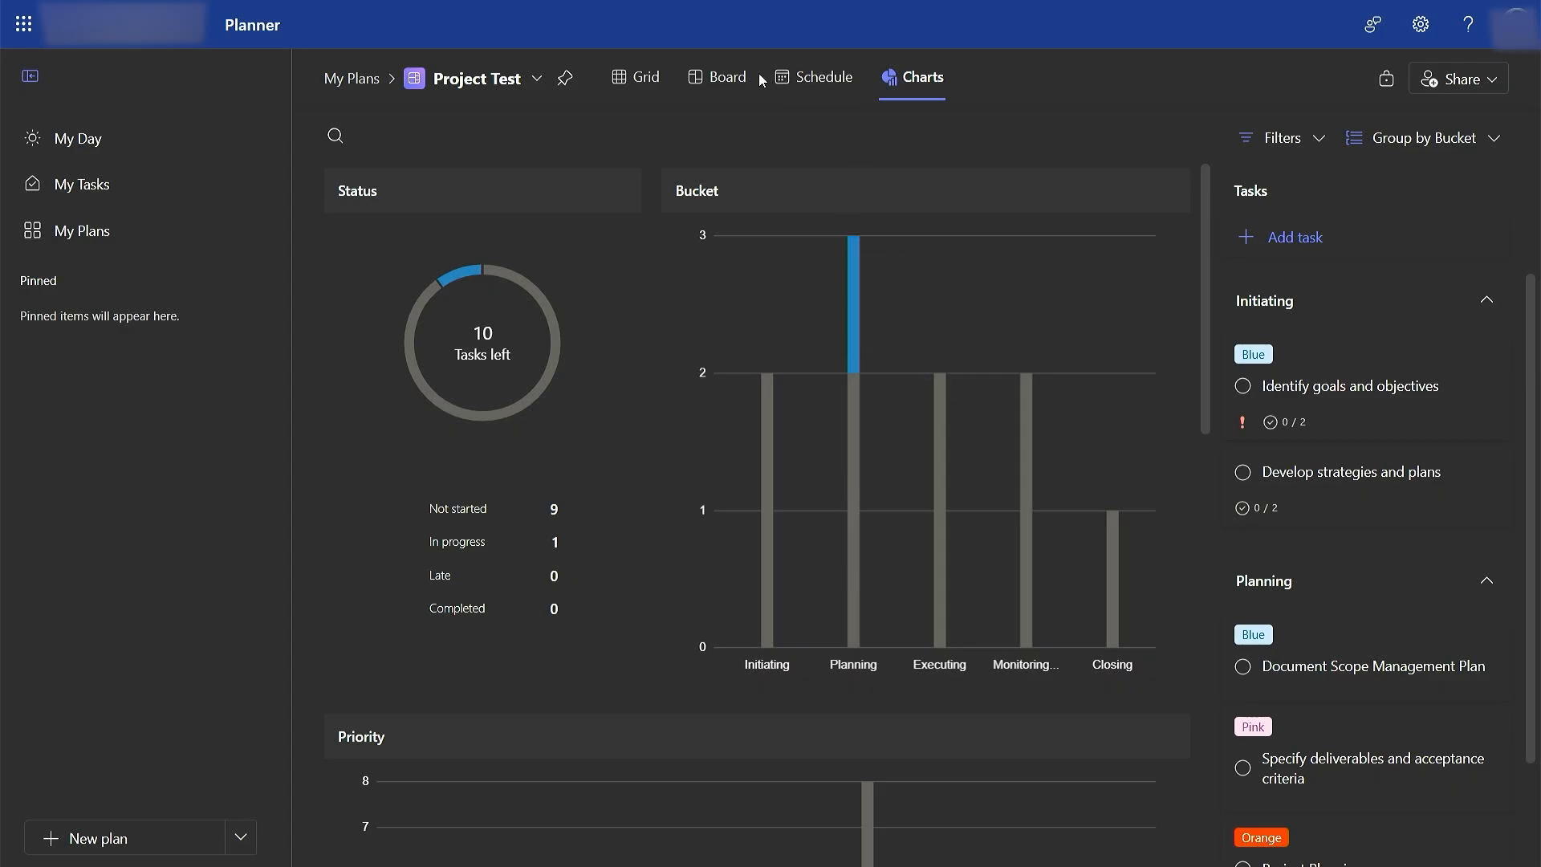
pyautogui.moveTo(853, 285)
pyautogui.click(738, 84)
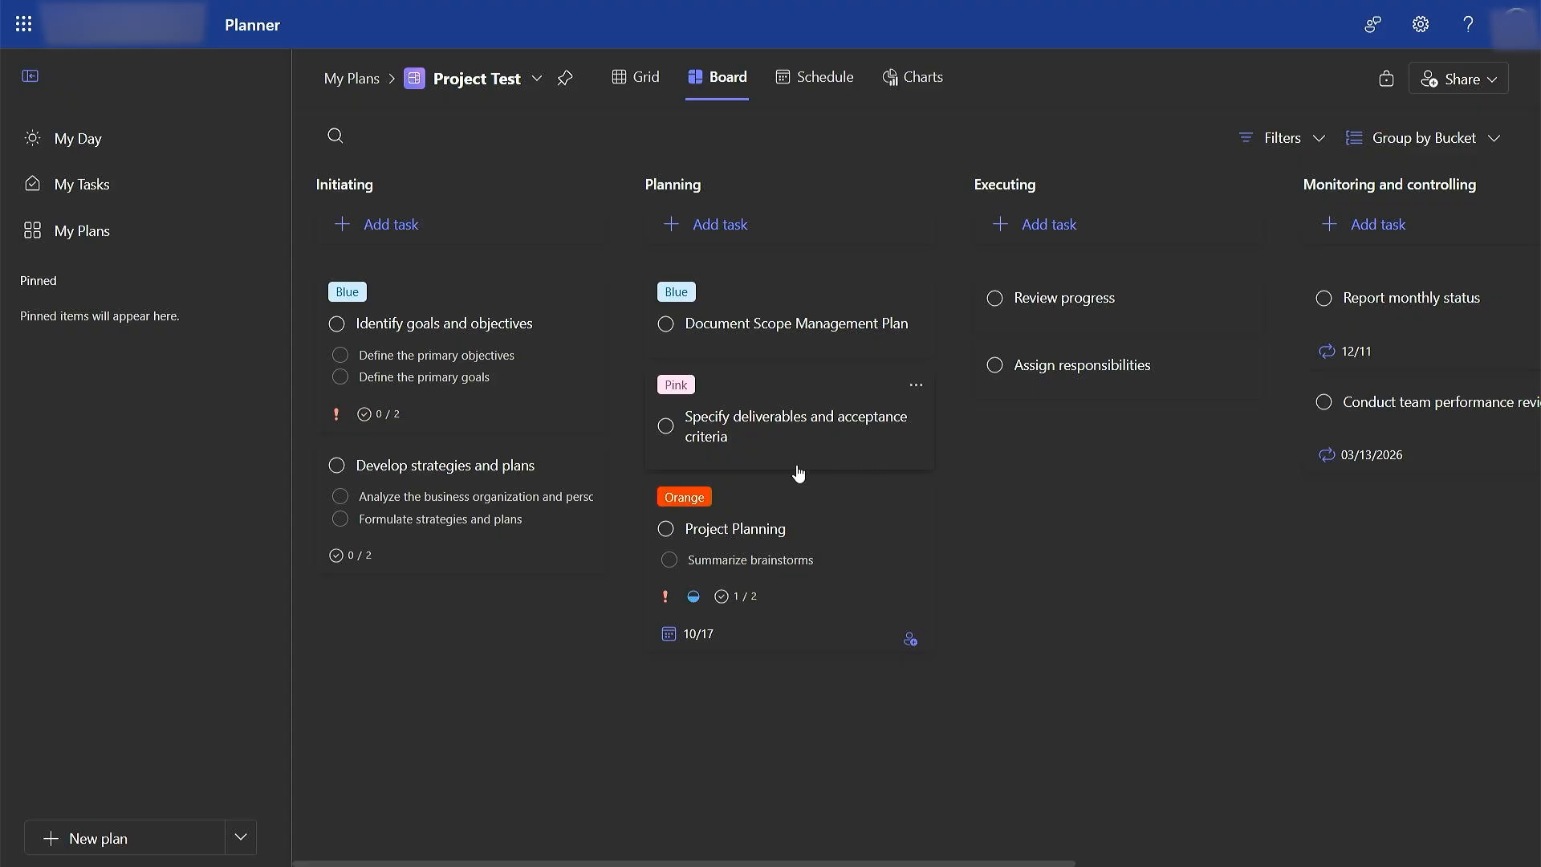
# Mark the "Specify deliverables and acceptance criteria" task complete and review the Planning bucket's completed tasks.
pyautogui.click(673, 432)
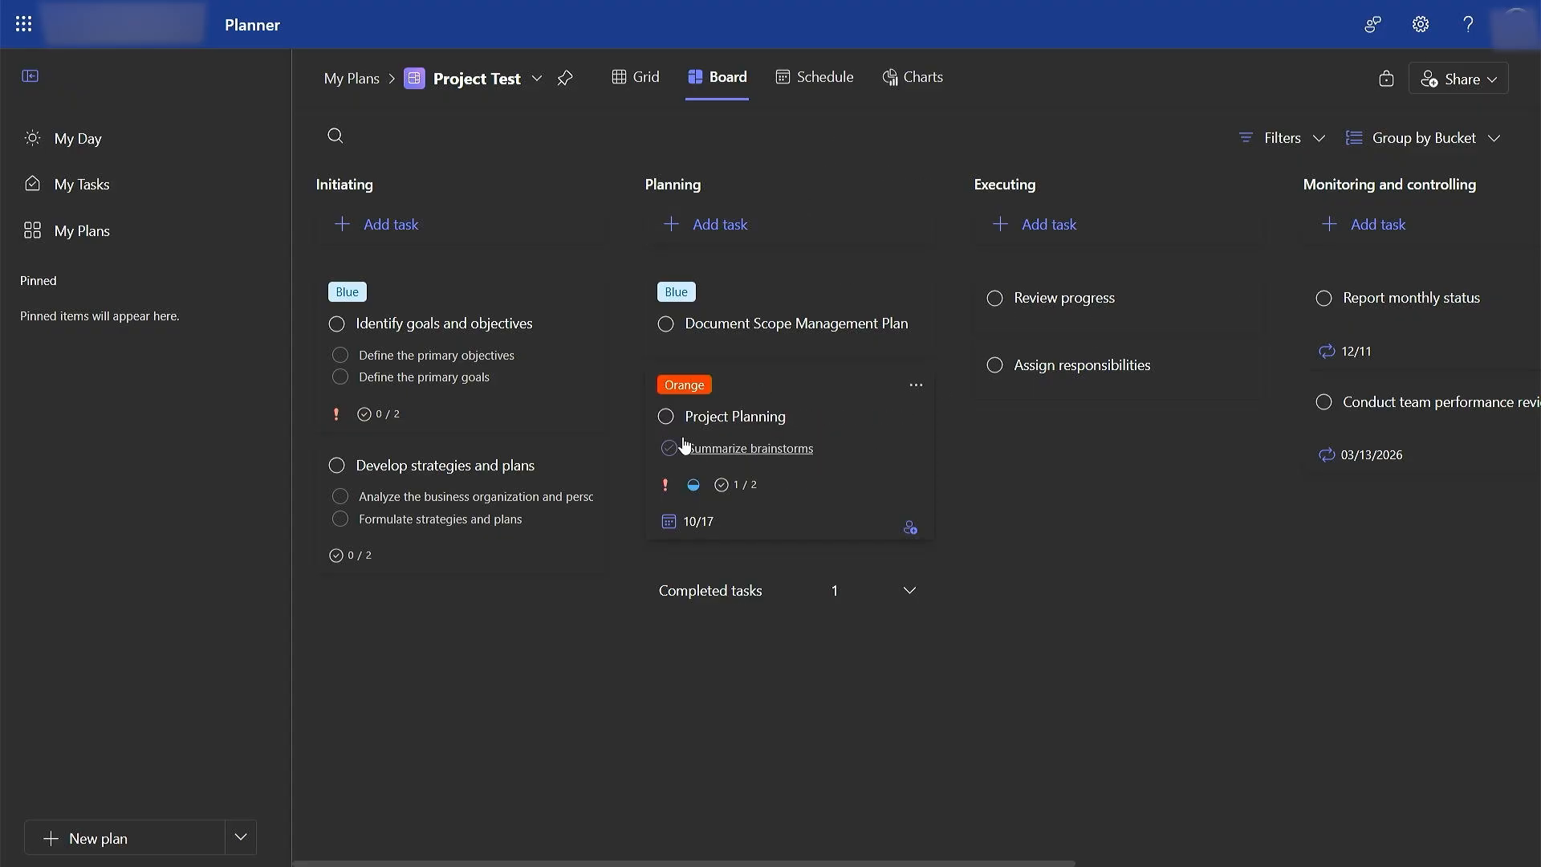
pyautogui.click(910, 593)
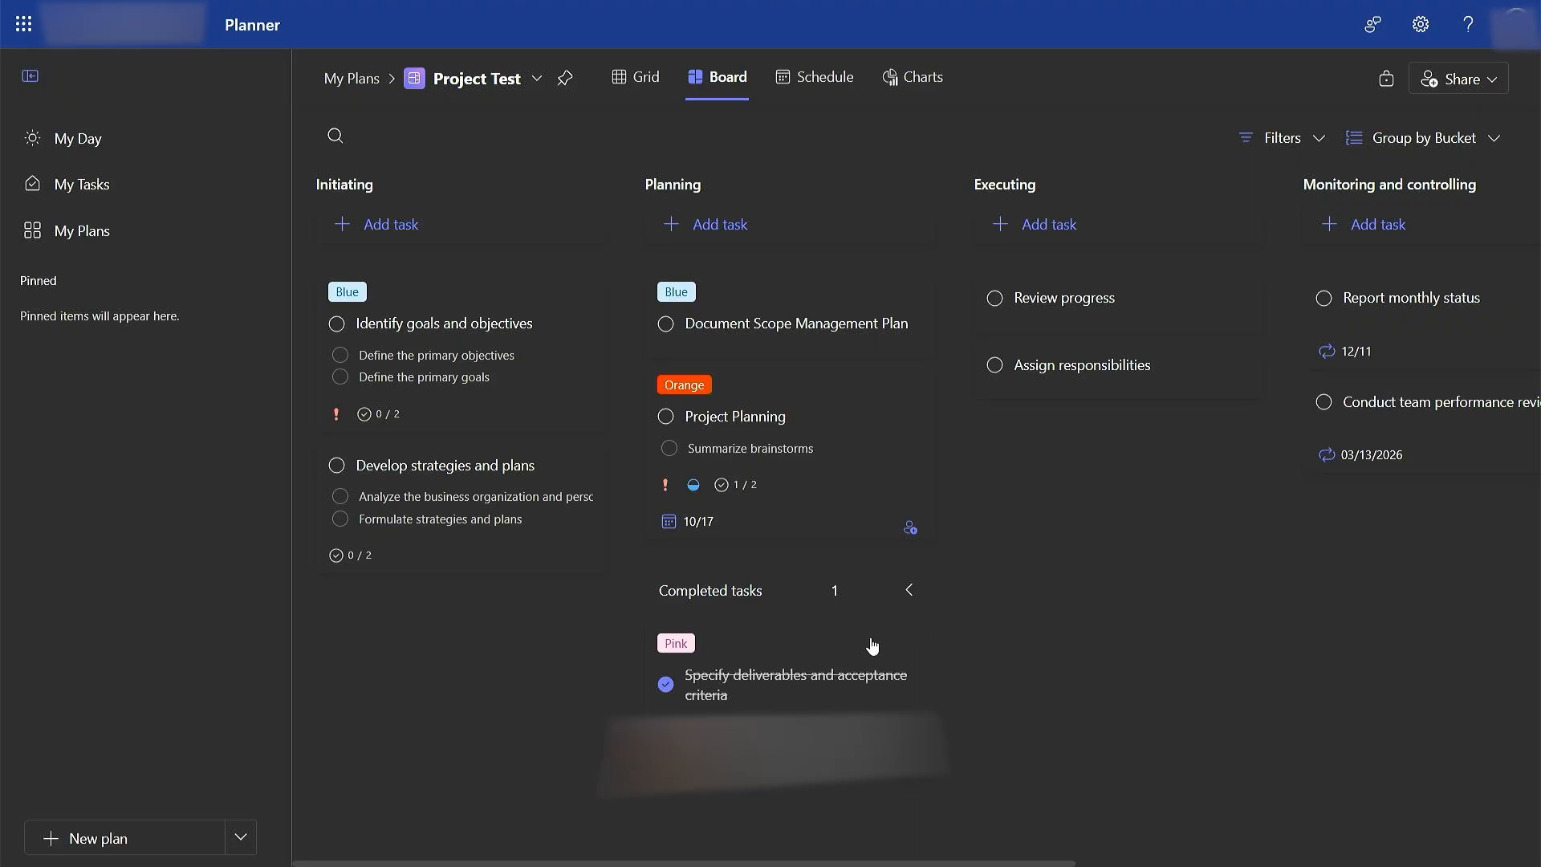
pyautogui.click(907, 604)
# Examine the completed portion of the Planning bar in Charts, check the task list in Grid, and go back to Charts.
pyautogui.click(923, 78)
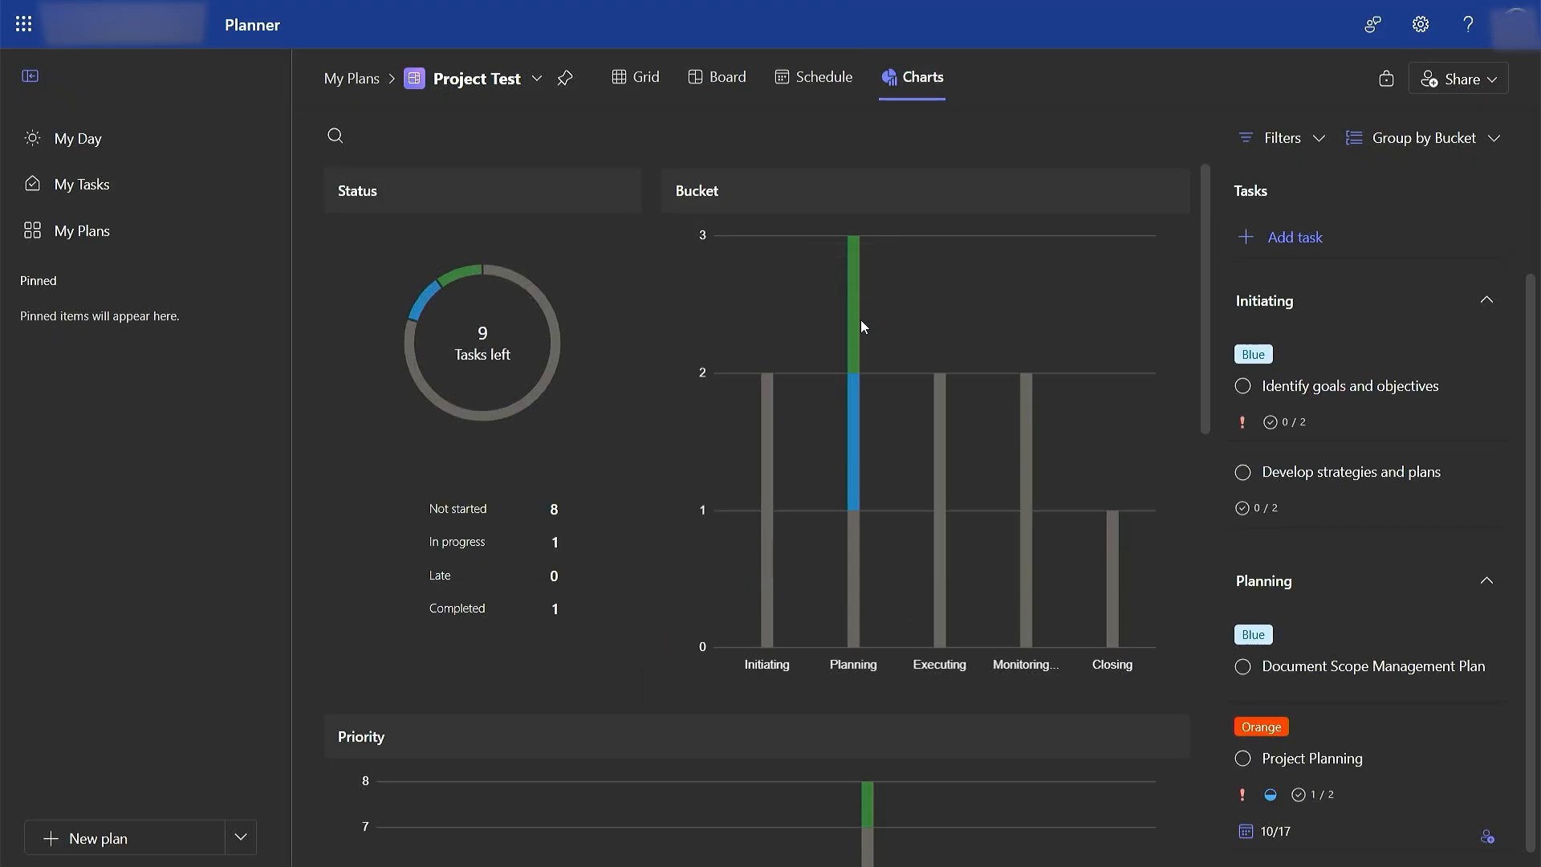
pyautogui.moveTo(860, 325)
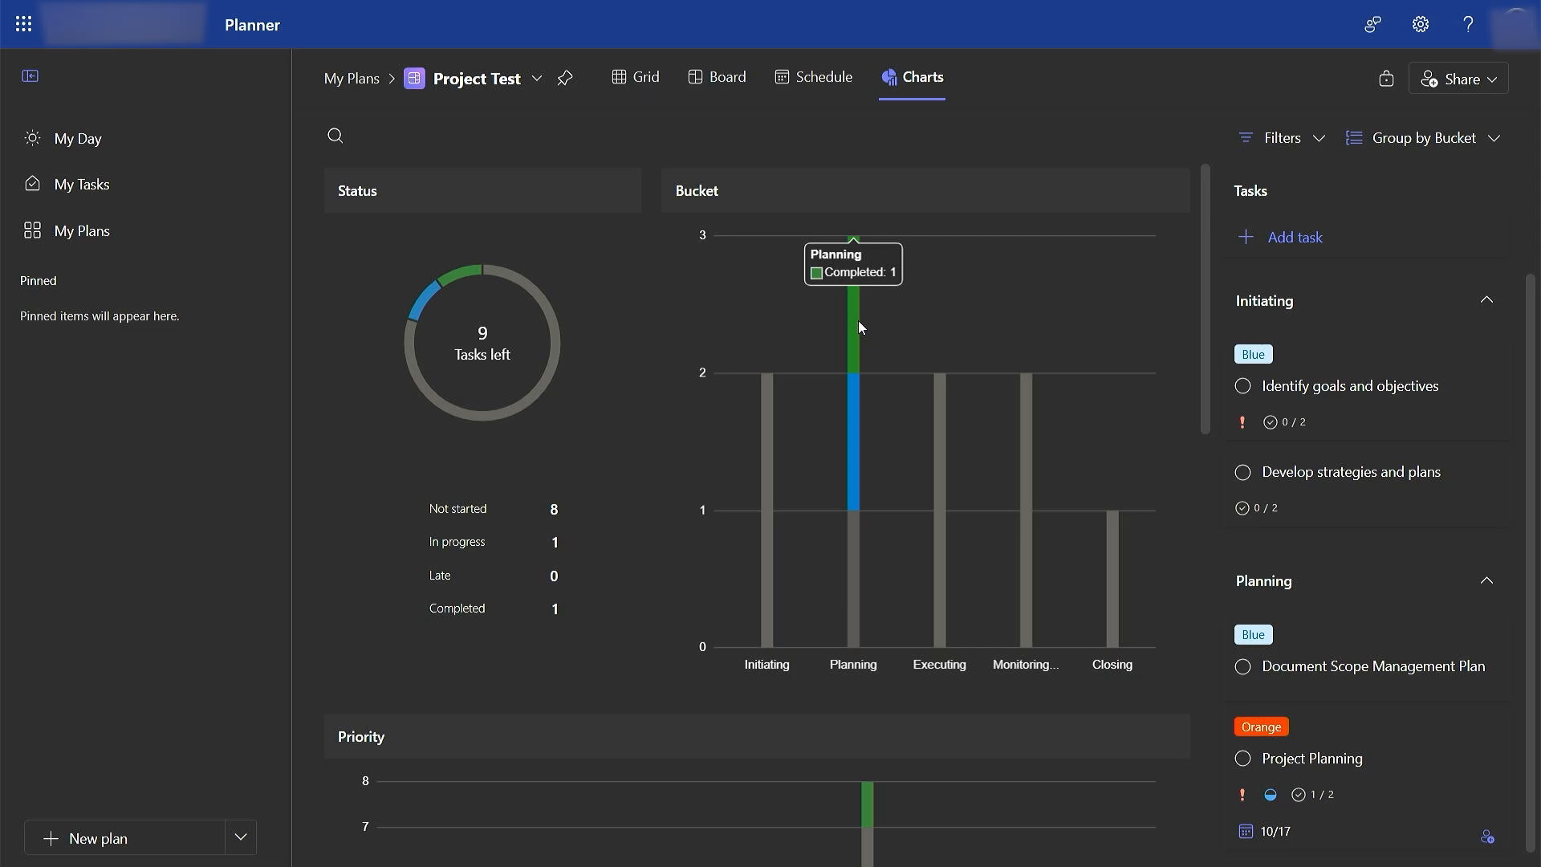
pyautogui.click(639, 80)
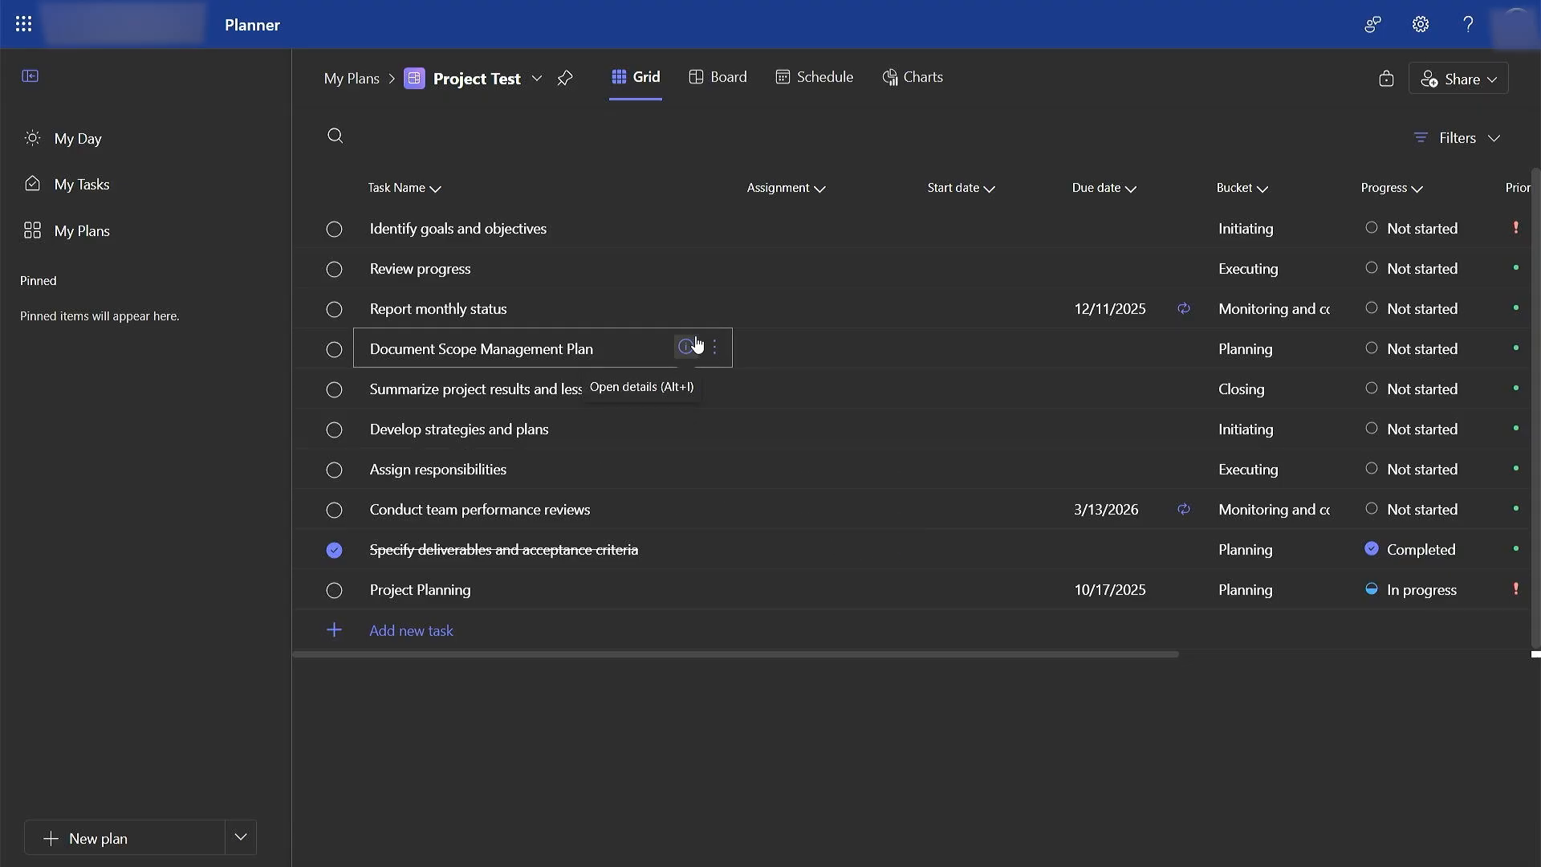
pyautogui.click(913, 77)
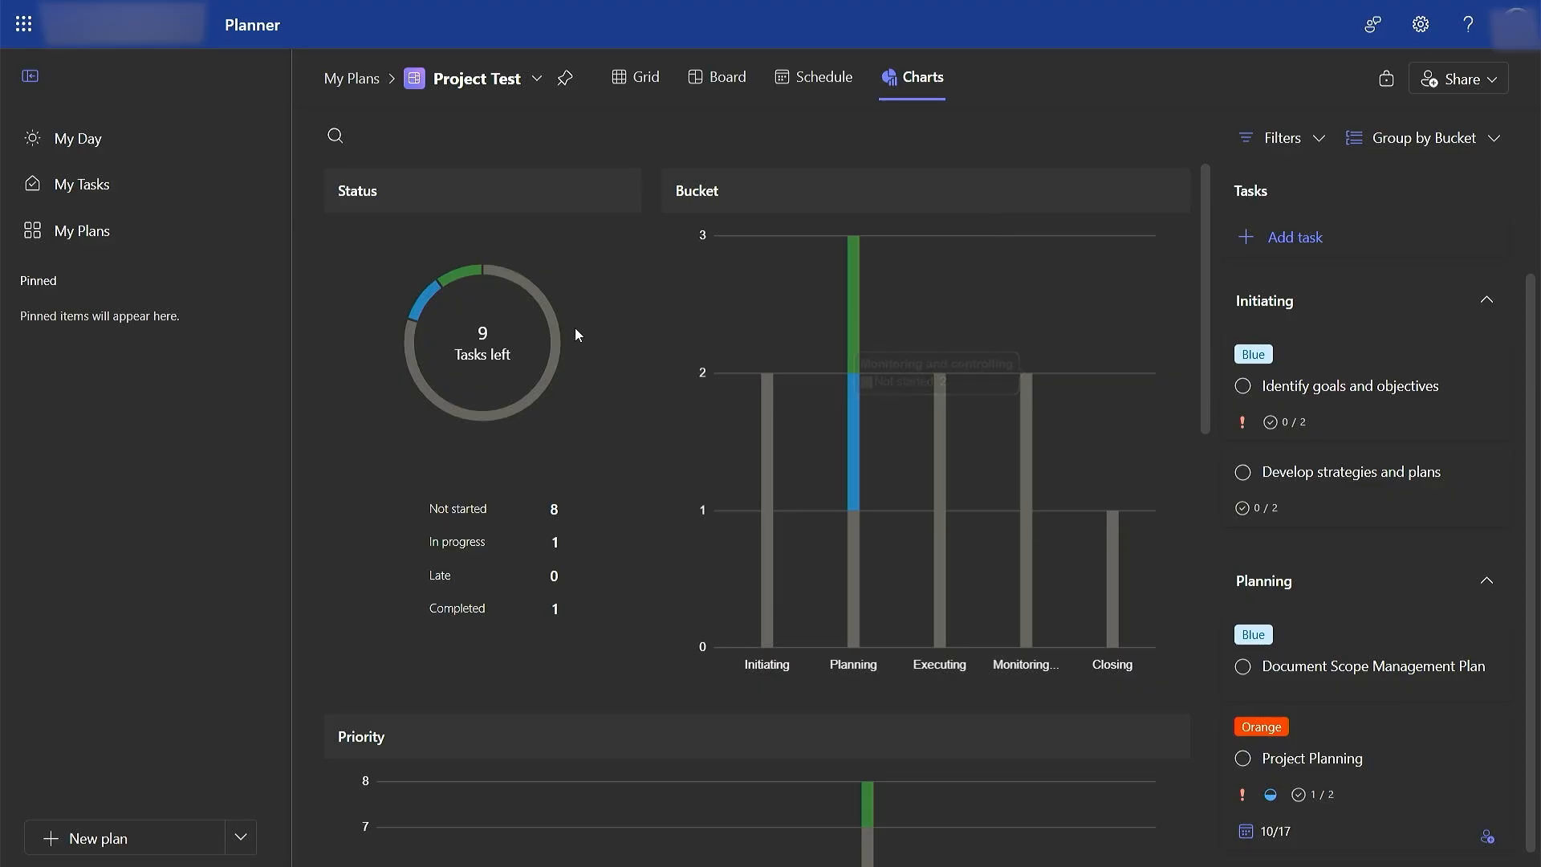